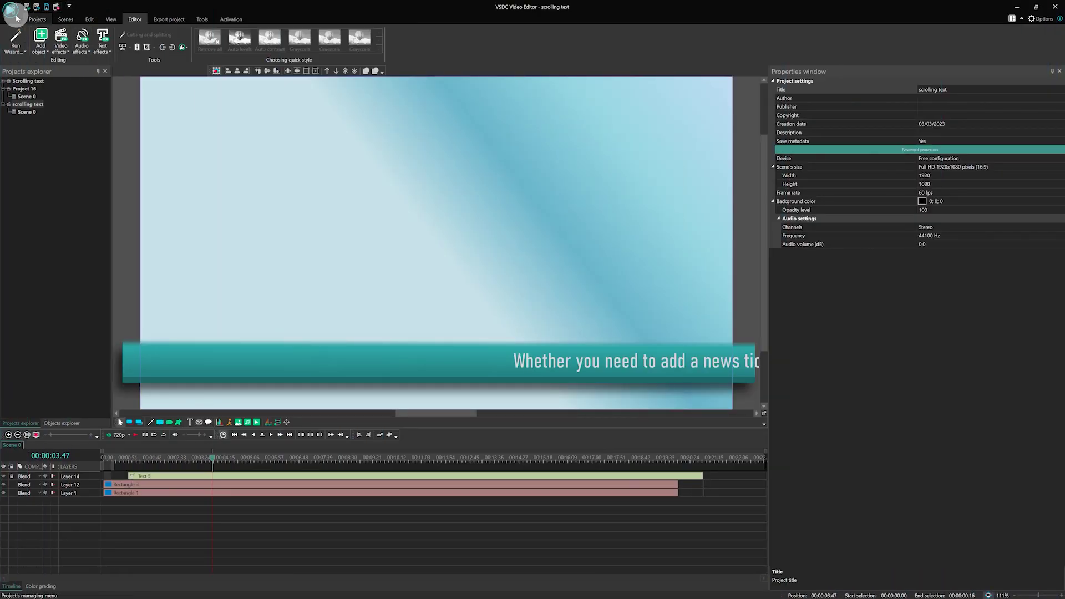
# Create the new project 'scrolling text video' with a 60 fps frame rate
pyautogui.click(17, 16)
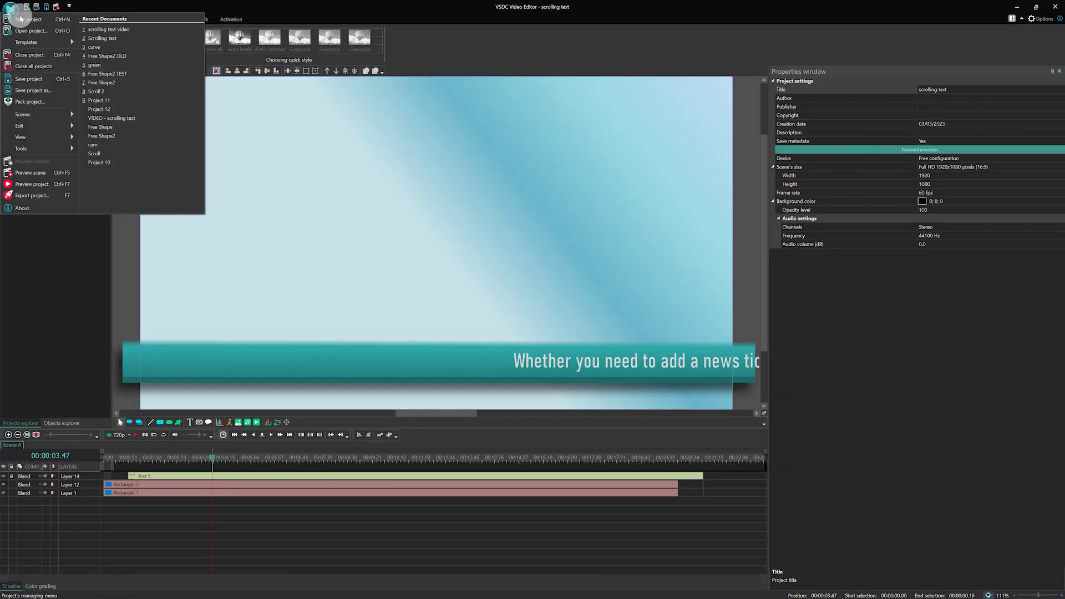
pyautogui.click(21, 22)
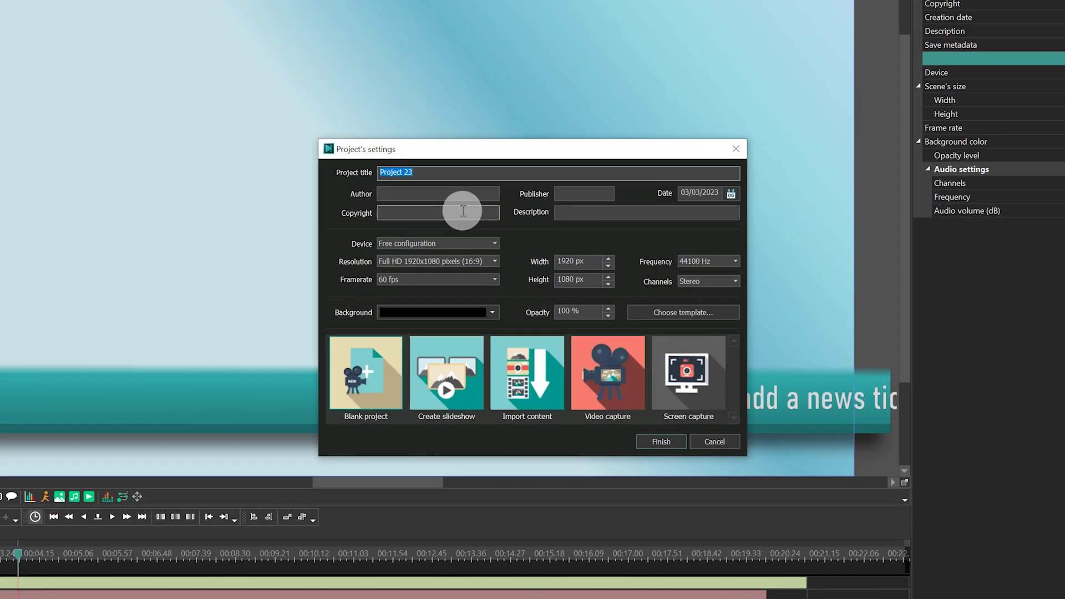
pyautogui.write('scrolling text')
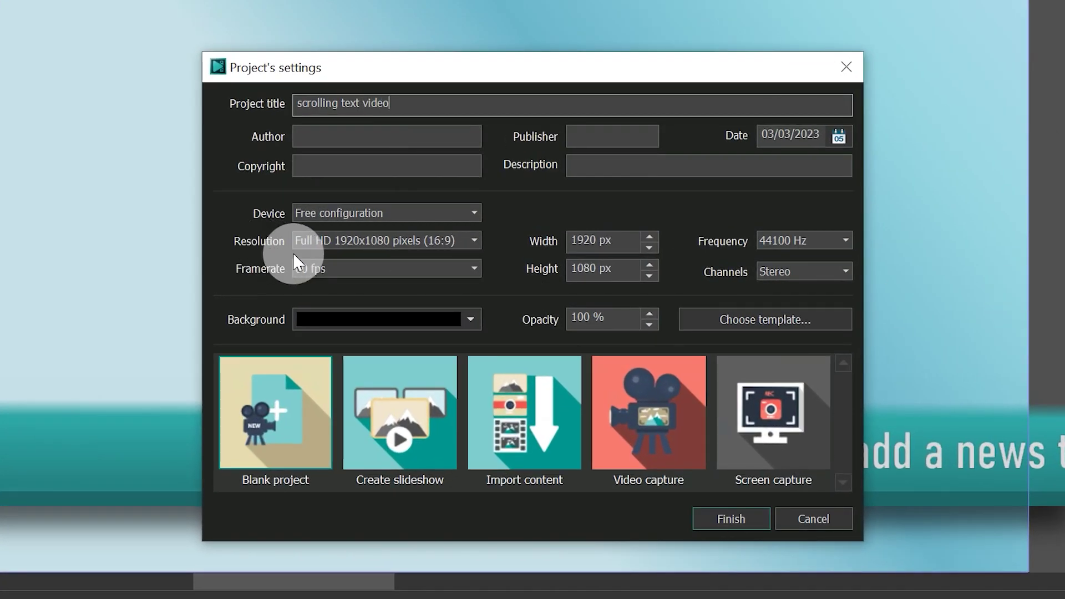
pyautogui.click(316, 260)
pyautogui.click(308, 481)
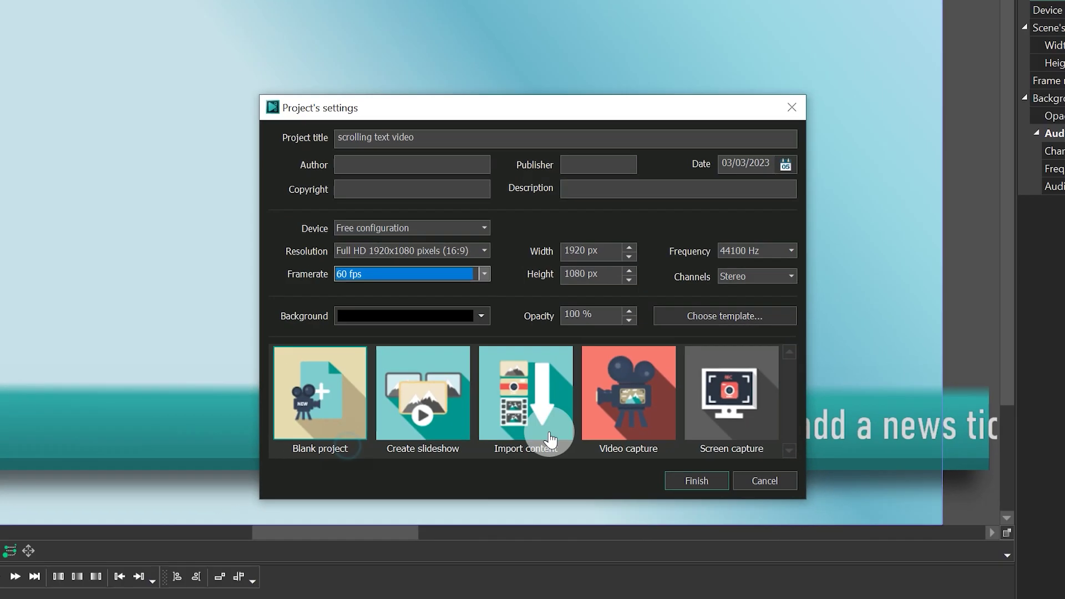
pyautogui.click(630, 409)
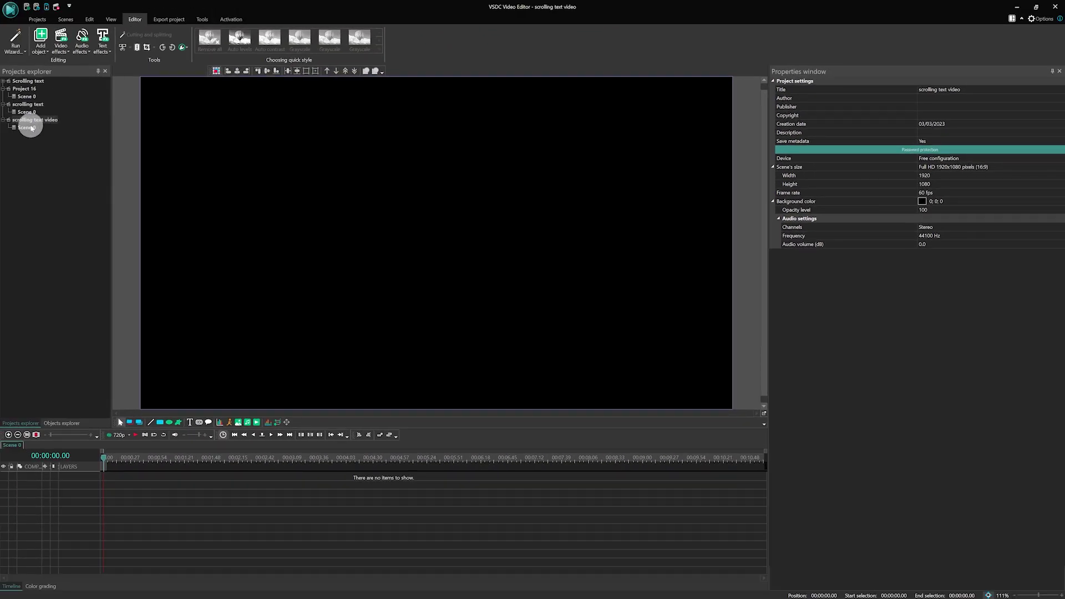
# Check that the project frame rate in Properties stays at 60 fps
pyautogui.click(981, 191)
pyautogui.click(1062, 193)
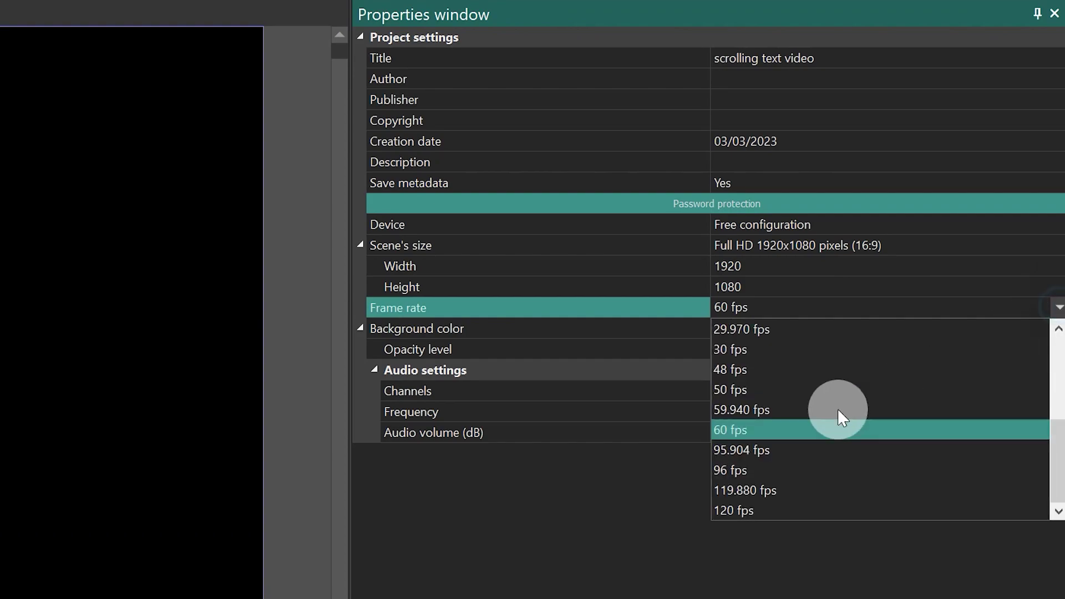
pyautogui.click(763, 434)
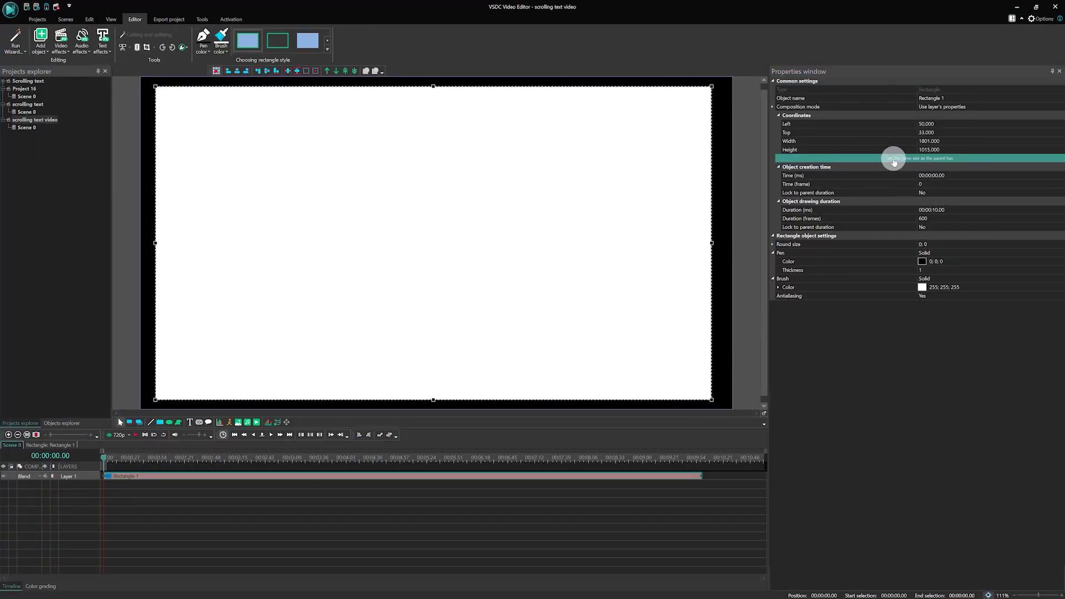
# Size the rectangle to the full scene and give it a Gradient brush
pyautogui.click(897, 158)
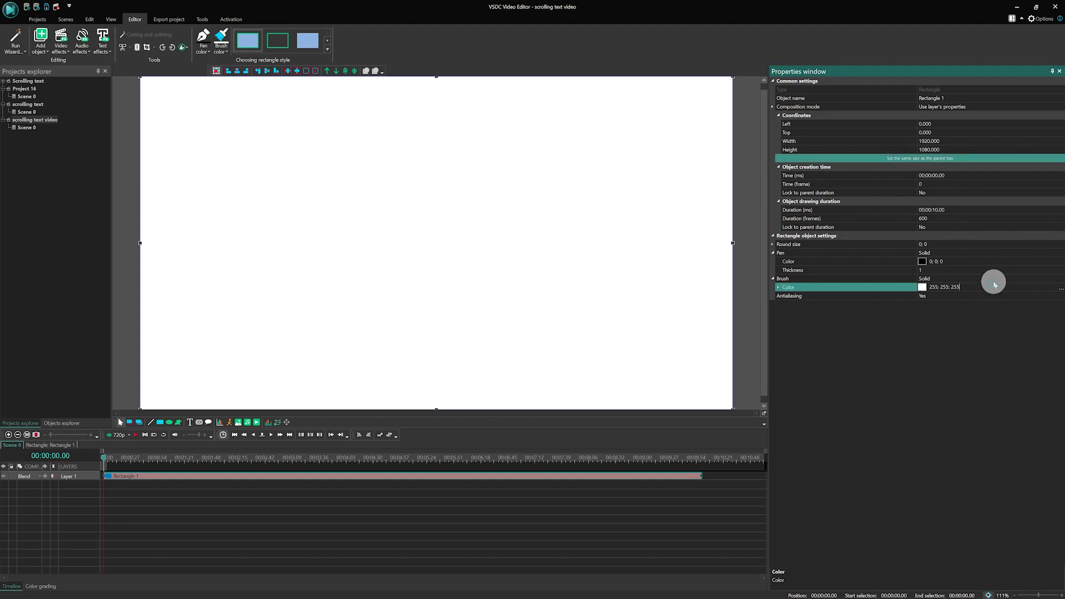
pyautogui.click(1050, 278)
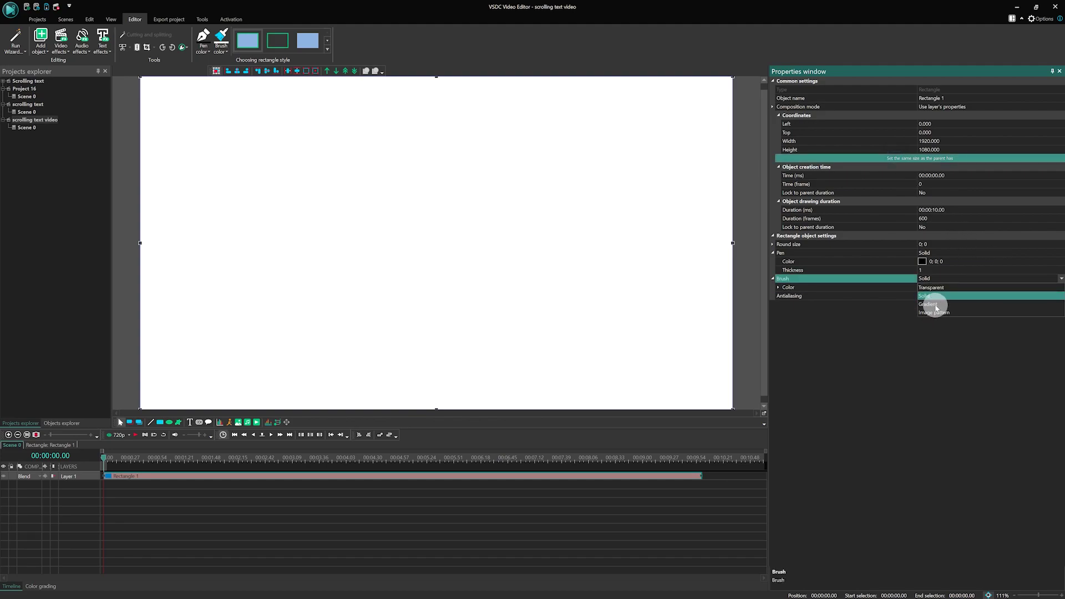
pyautogui.click(932, 304)
pyautogui.click(951, 292)
# Colour both gradient stops in soft light-blue shades and accept the gradient
pyautogui.click(654, 255)
pyautogui.click(455, 284)
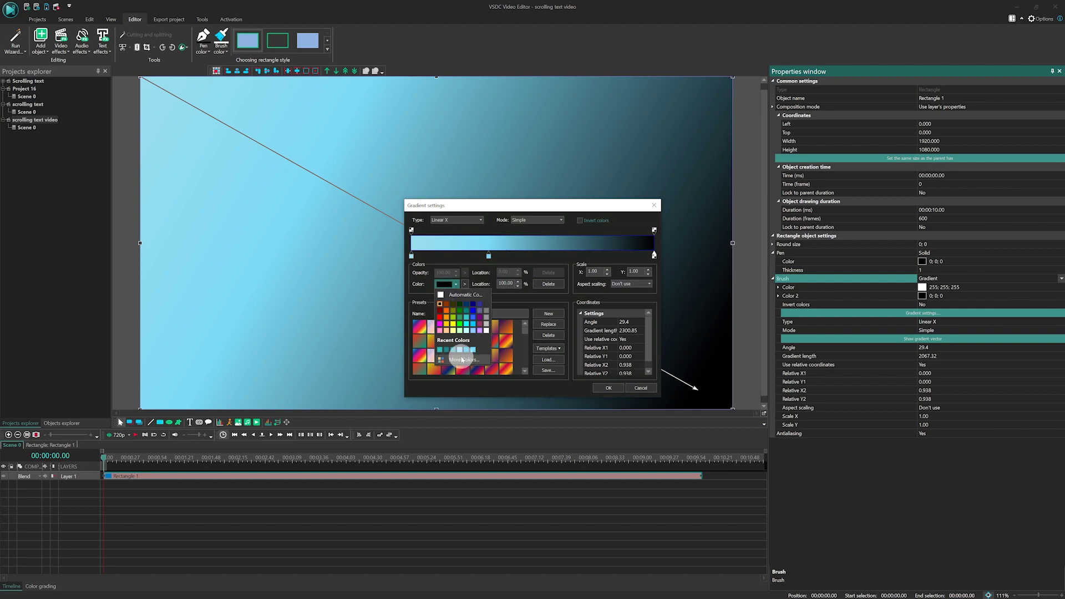
pyautogui.click(449, 360)
pyautogui.click(509, 285)
pyautogui.click(586, 252)
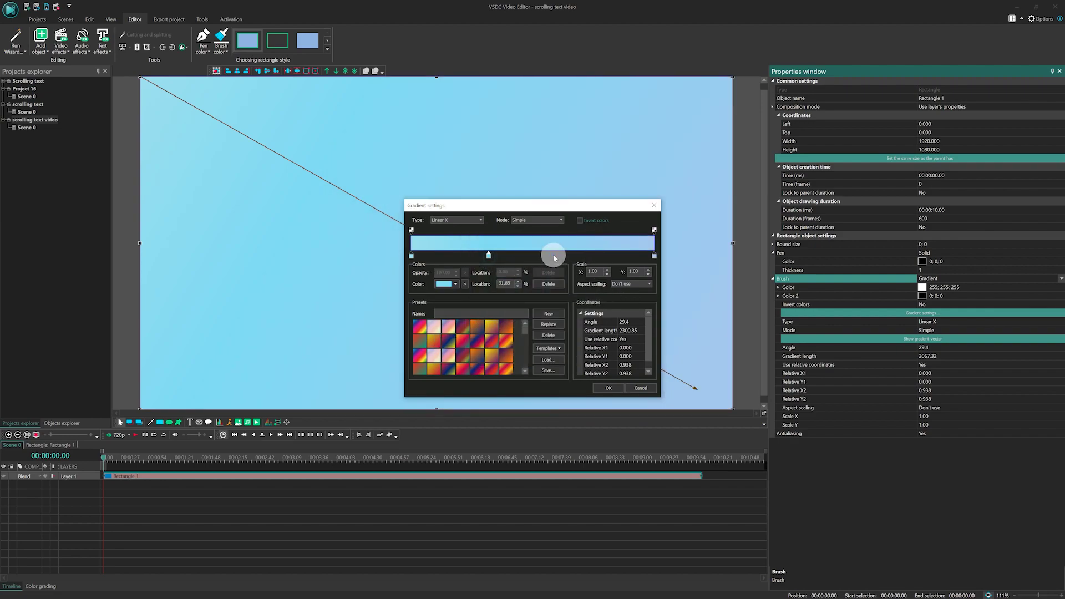
pyautogui.click(444, 284)
pyautogui.click(499, 245)
pyautogui.click(592, 373)
pyautogui.click(608, 388)
pyautogui.click(127, 422)
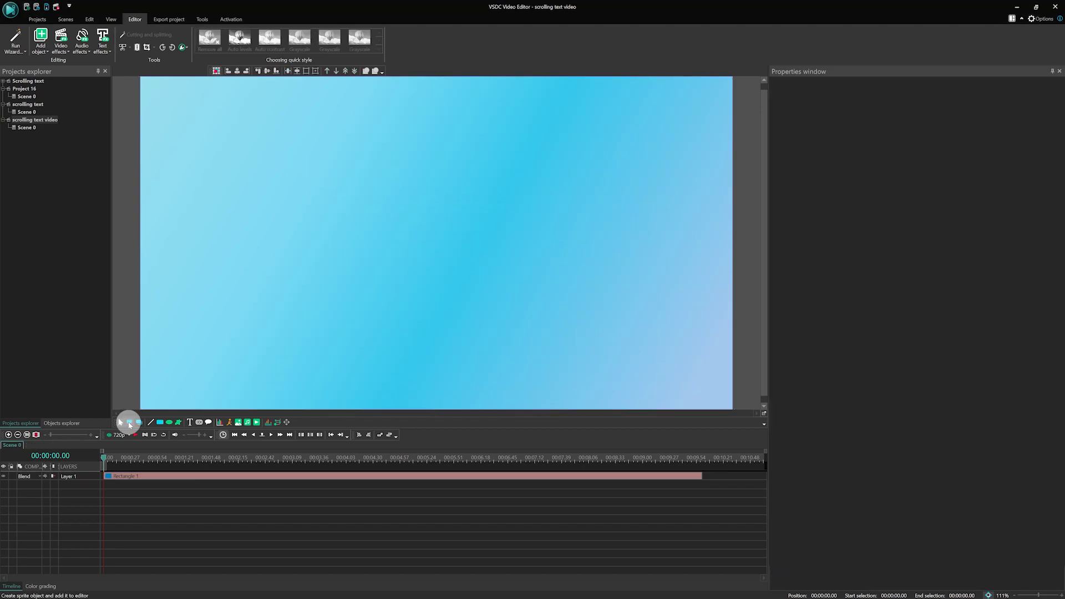
pyautogui.click(156, 422)
# Draw a wide bottom bar with a vertical gradient and extra stops forming a dark top band
pyautogui.moveTo(128, 347)
pyautogui.mouseDown()
pyautogui.moveTo(691, 405)
pyautogui.moveTo(743, 385)
pyautogui.mouseUp()
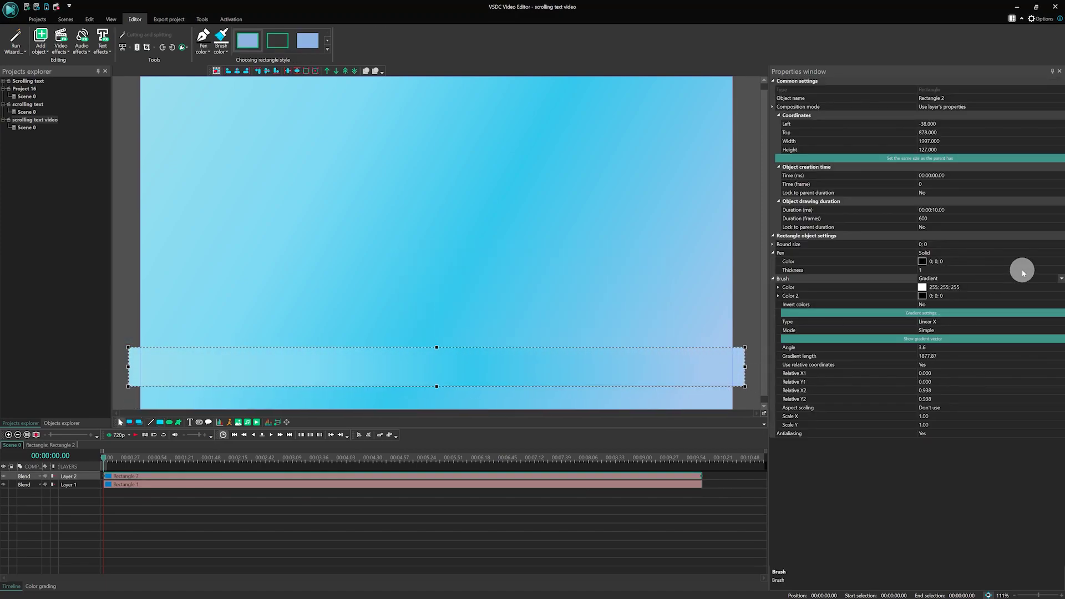
pyautogui.click(985, 314)
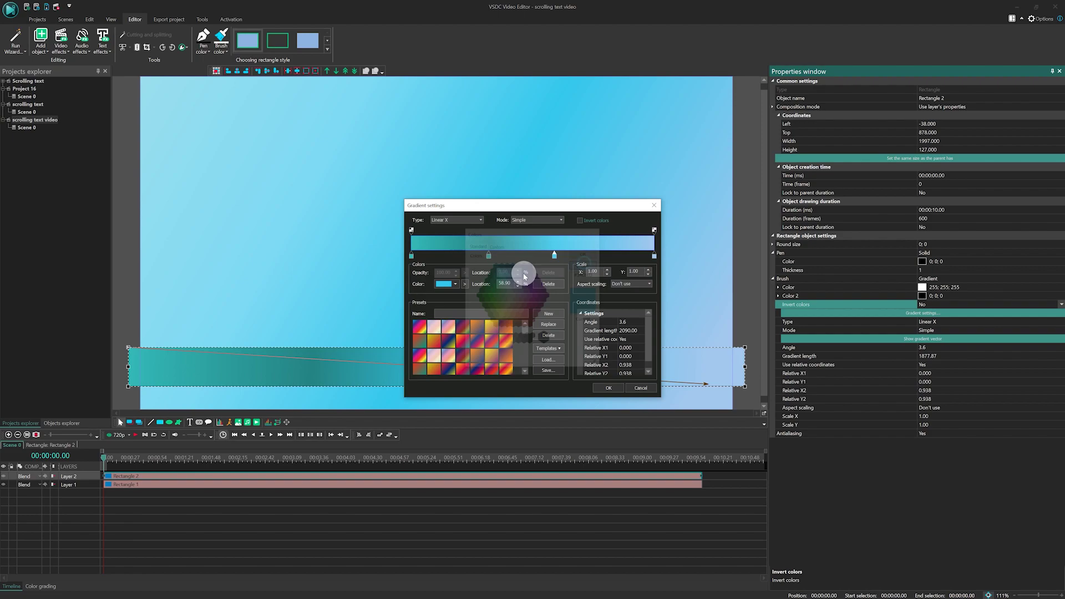
pyautogui.moveTo(271, 335); pyautogui.dragTo(274, 401)
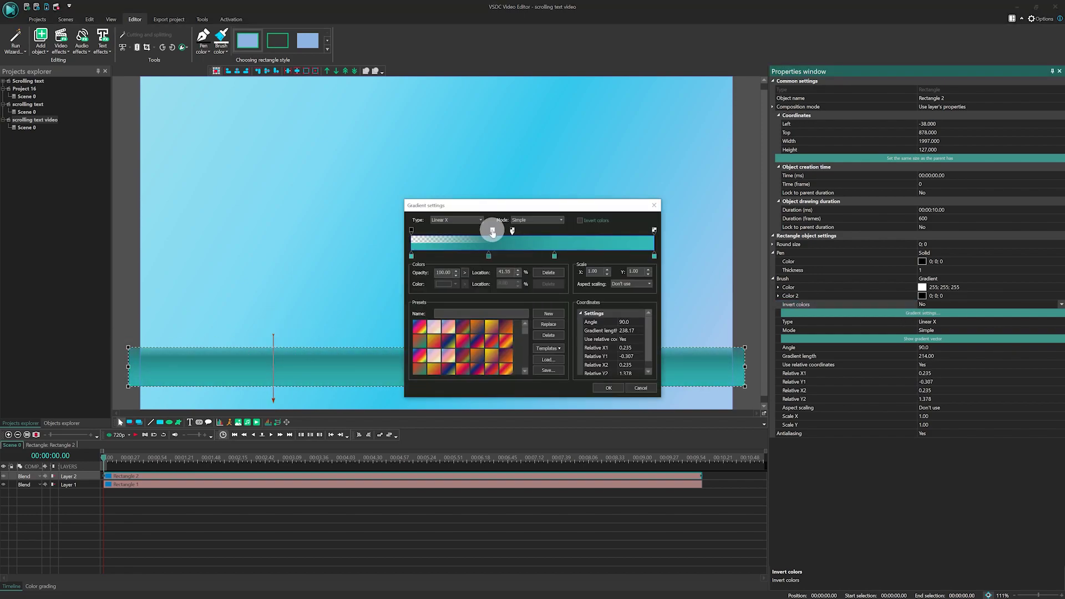
pyautogui.click(492, 230)
pyautogui.click(551, 224)
pyautogui.click(499, 236)
pyautogui.moveTo(499, 239); pyautogui.dragTo(497, 226)
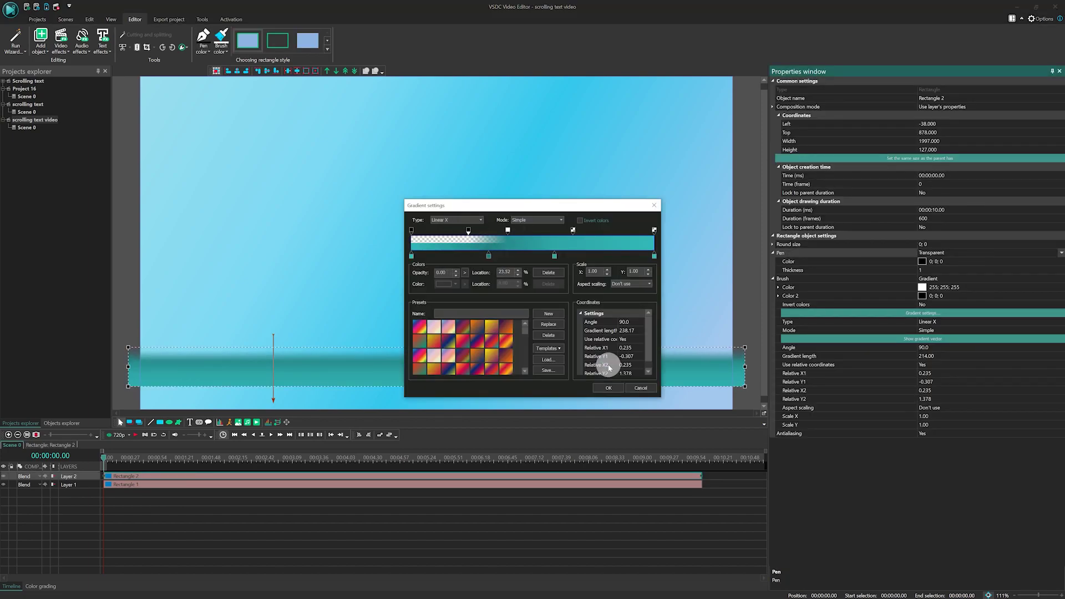
pyautogui.doubleClick(138, 477)
pyautogui.click(60, 41)
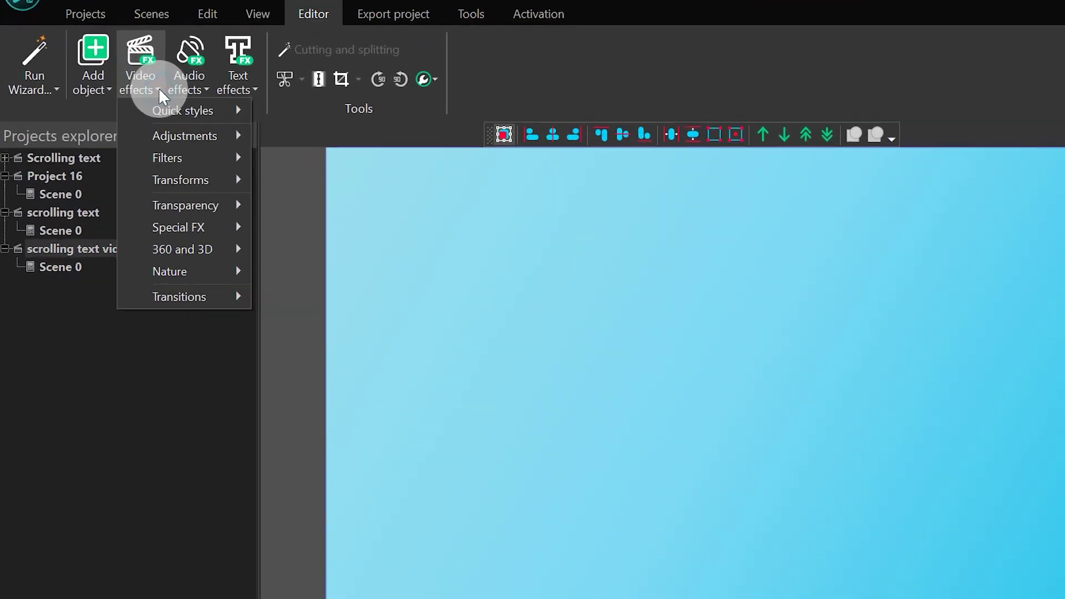
pyautogui.moveTo(218, 321)
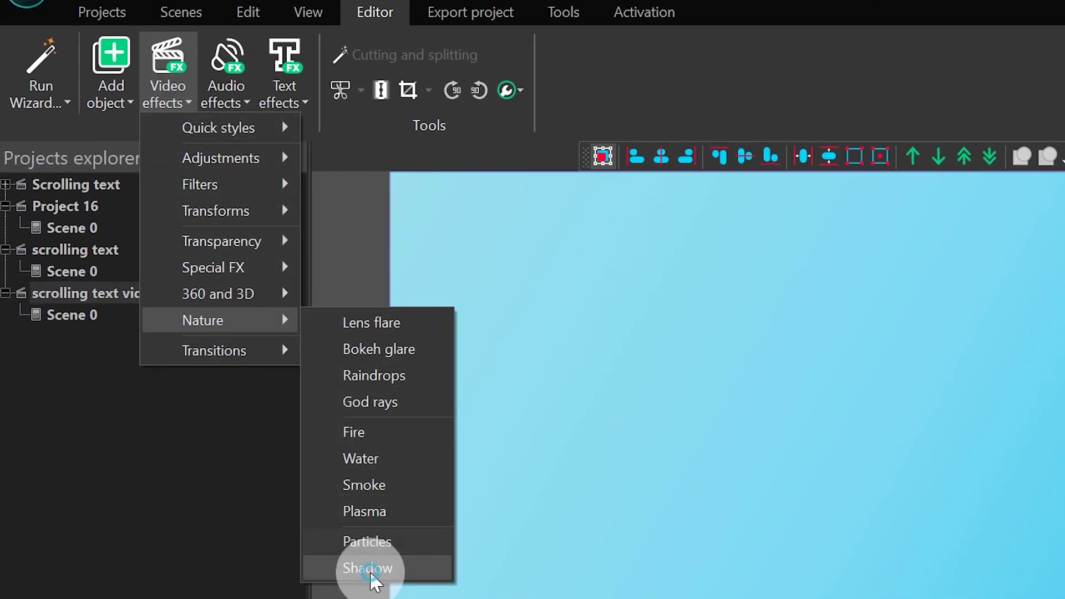
# Add a Nature > Shadow effect with 150 px max size and 50% transparency
pyautogui.click(375, 571)
pyautogui.click(521, 367)
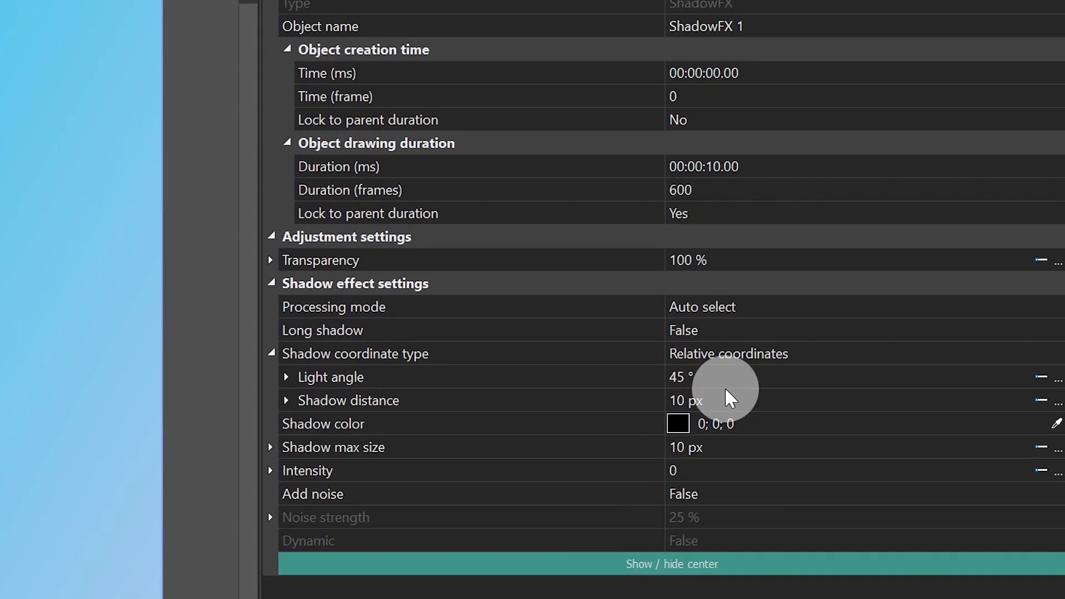
pyautogui.click(938, 228)
pyautogui.click(733, 442)
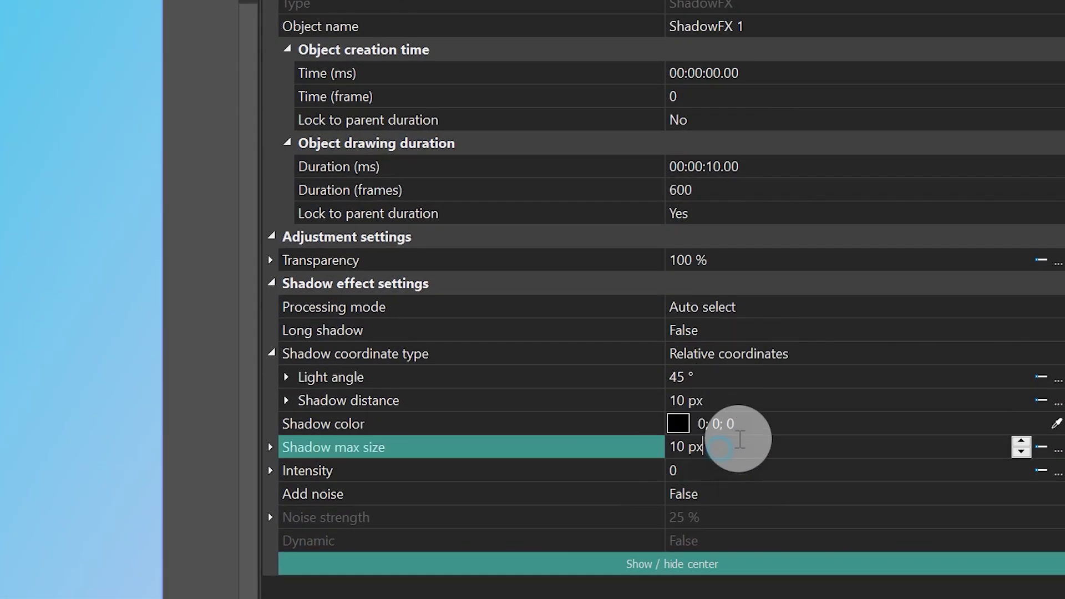
pyautogui.click(583, 441)
pyautogui.write('150')
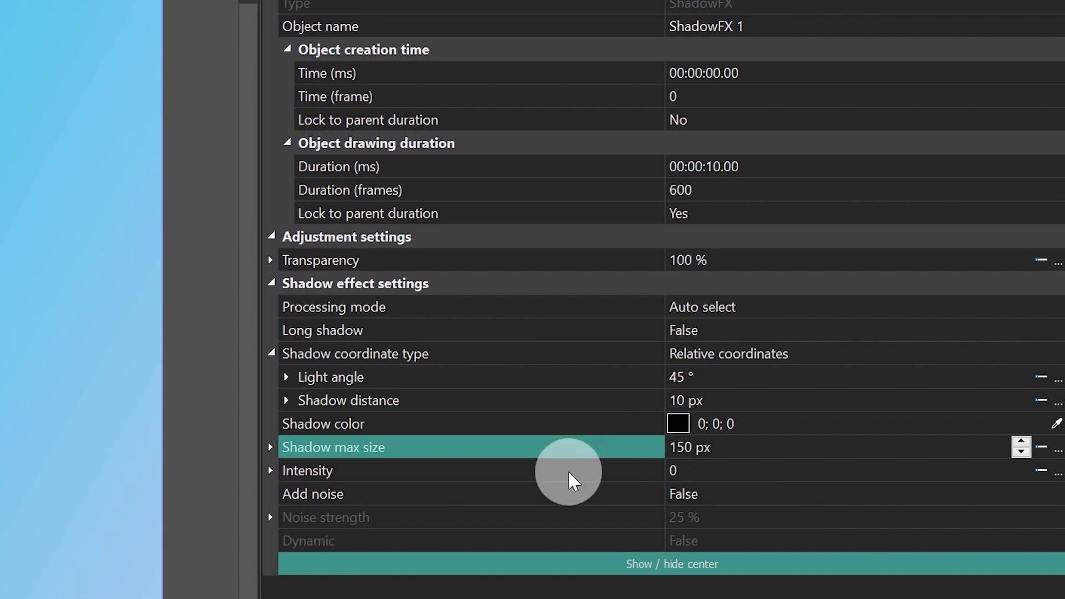
pyautogui.click(697, 258)
pyautogui.click(566, 272)
pyautogui.write('5')
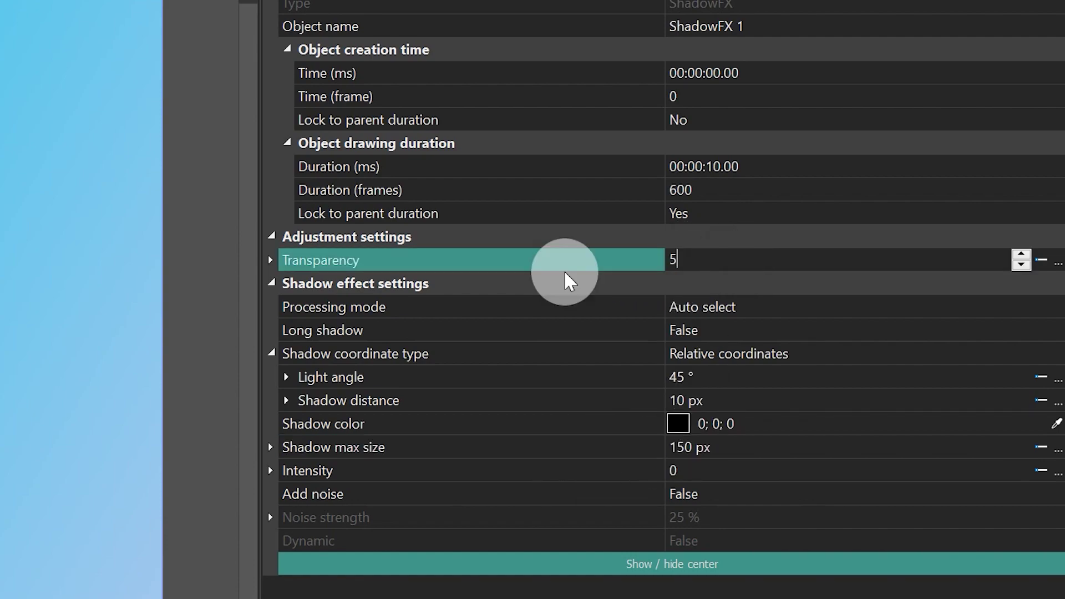
pyautogui.write('0')
pyautogui.press('Return')
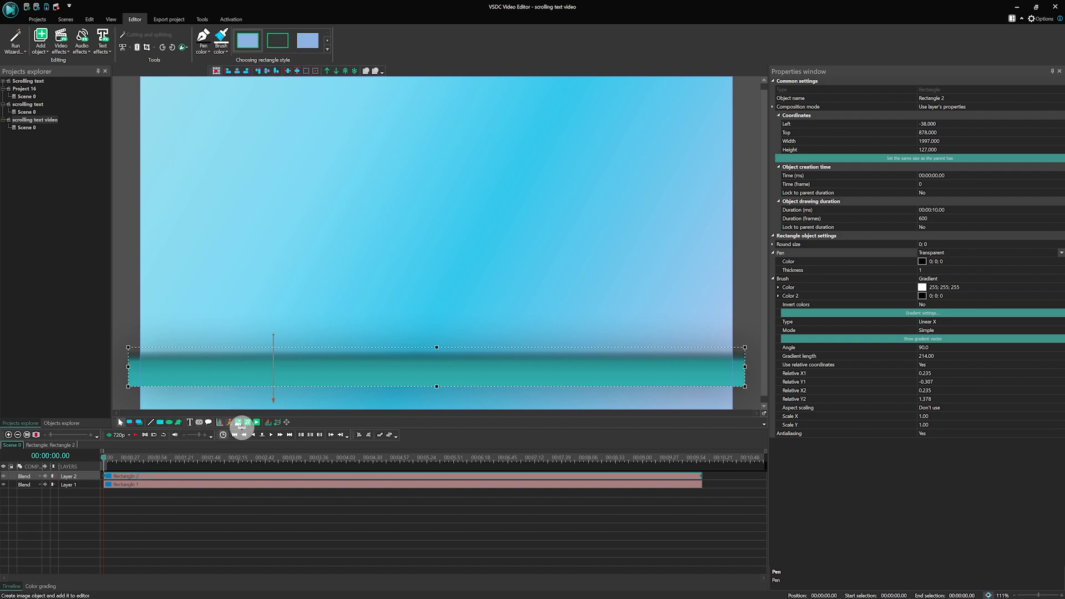
# Add a movement effect to the bar with its path ending higher in the scene
pyautogui.doubleClick(142, 479)
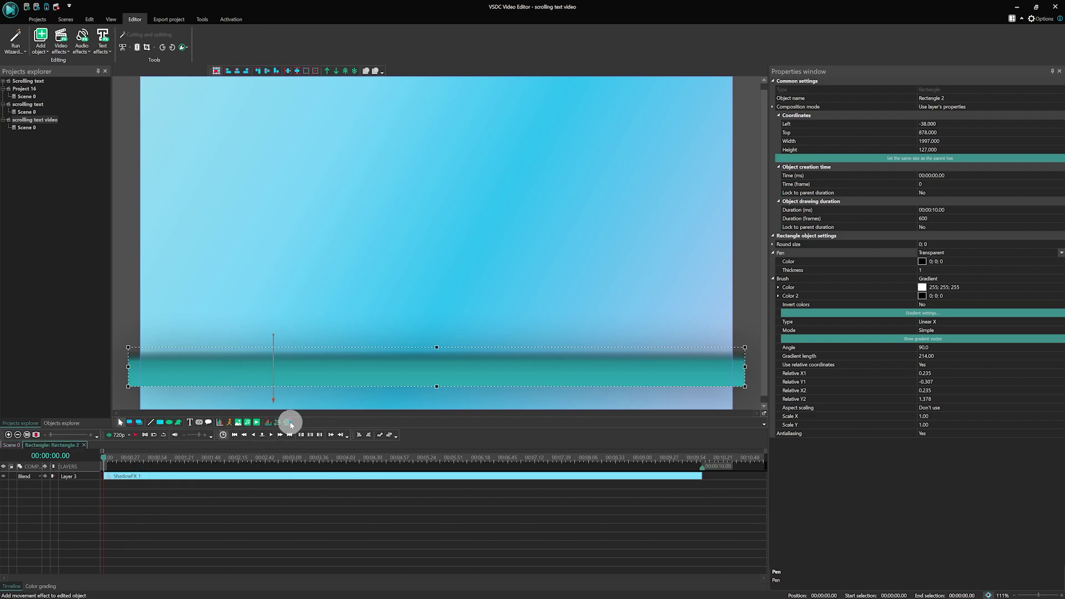
pyautogui.click(290, 424)
pyautogui.press('Return')
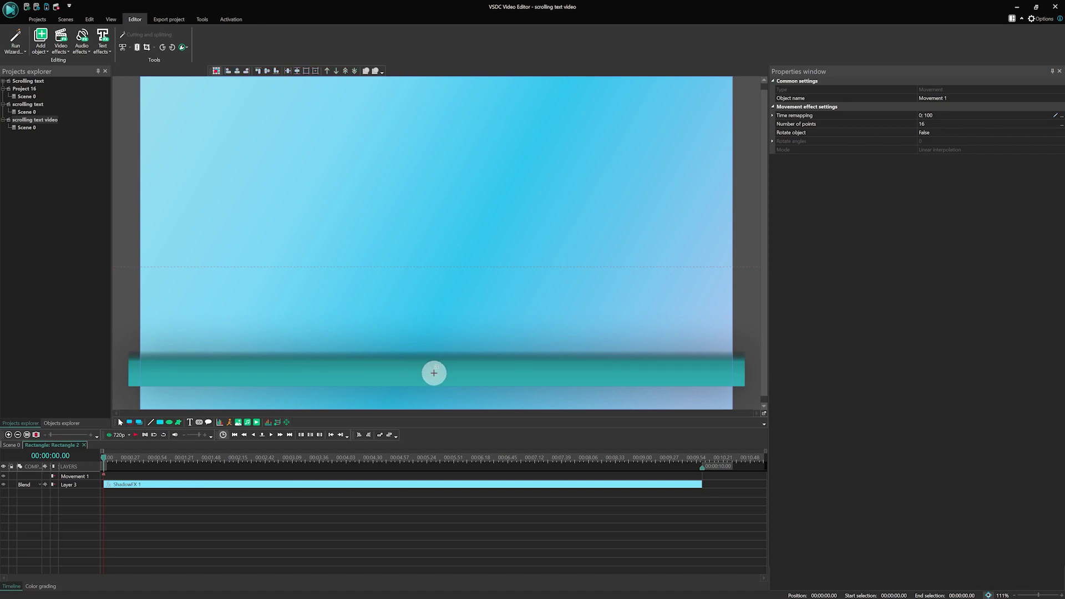
pyautogui.moveTo(436, 367); pyautogui.dragTo(442, 249)
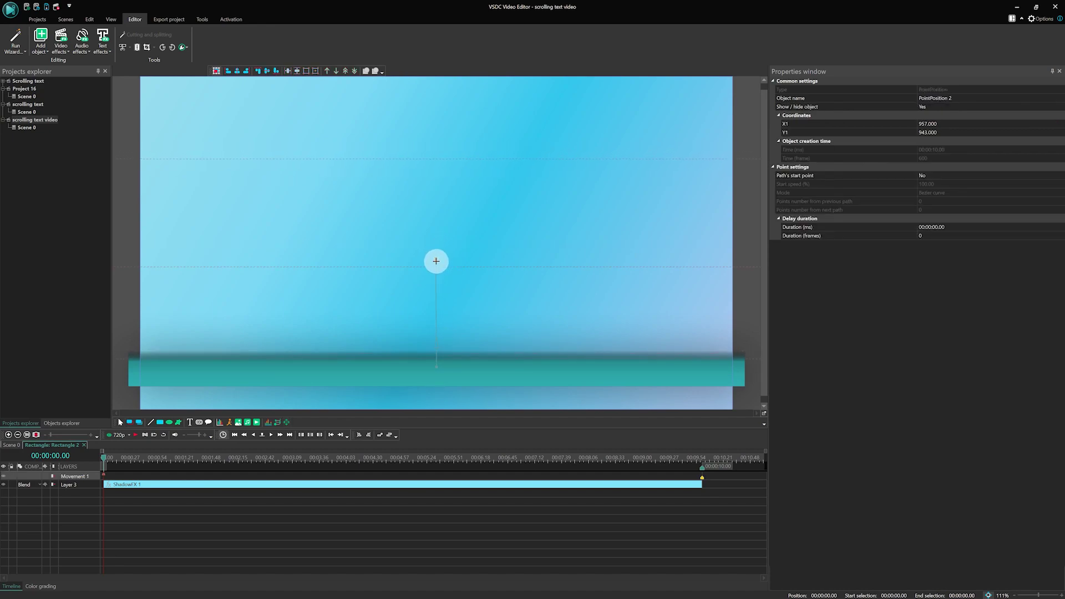
pyautogui.click(450, 241)
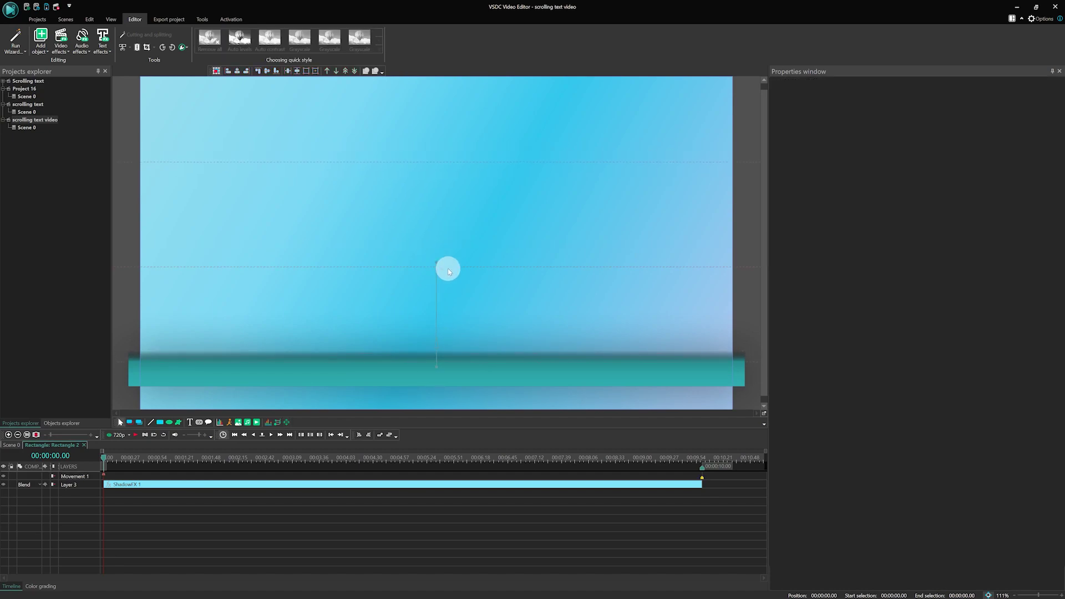
# Scrub the preview and inspect the shadow effect and teal bar properties
pyautogui.click(320, 463)
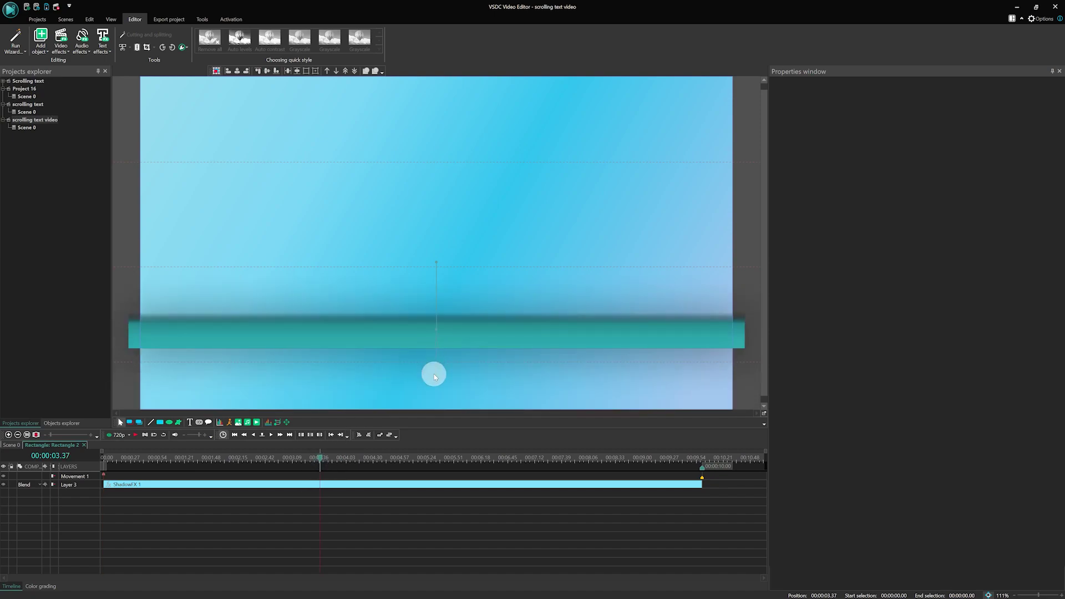
pyautogui.moveTo(288, 459); pyautogui.dragTo(113, 460)
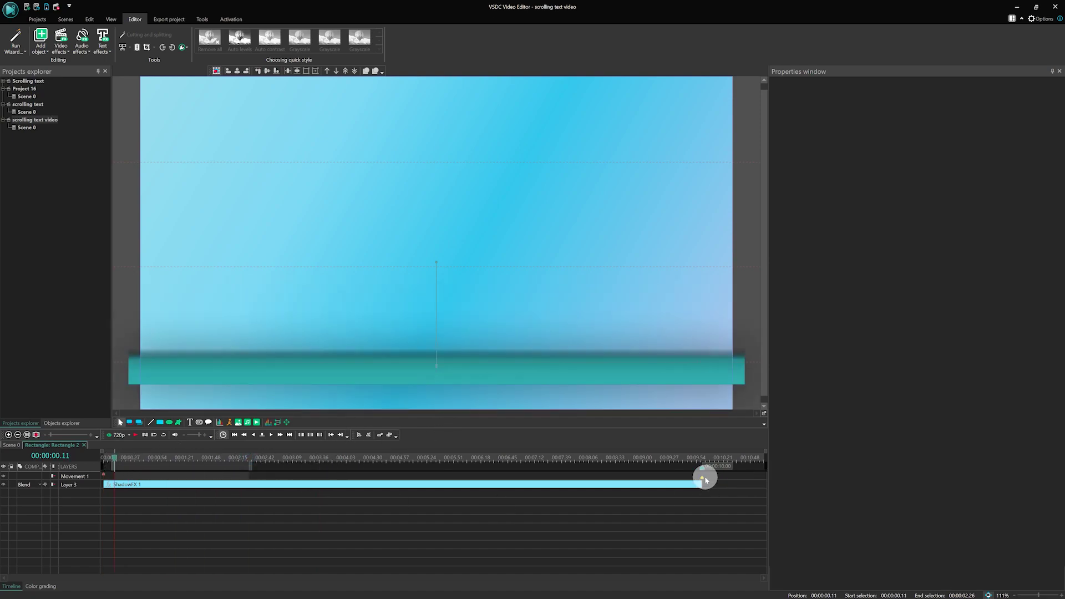
pyautogui.click(704, 479)
pyautogui.click(411, 262)
pyautogui.click(403, 306)
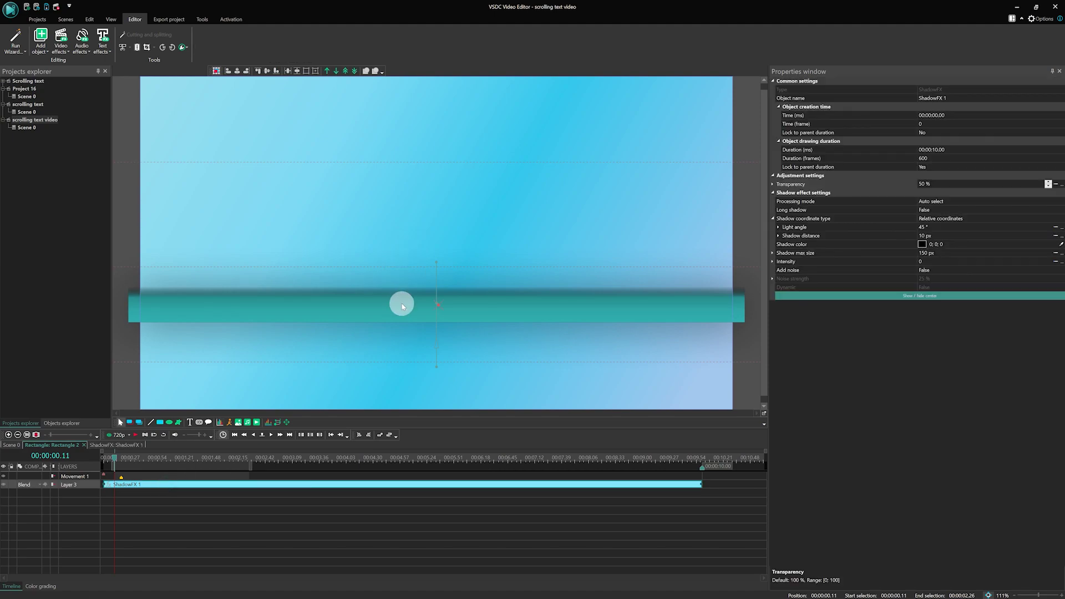
pyautogui.moveTo(401, 306)
pyautogui.mouseDown()
pyautogui.moveTo(435, 358)
pyautogui.moveTo(393, 364)
pyautogui.mouseUp()
pyautogui.scroll(-3, 764, 308)
pyautogui.click(640, 289)
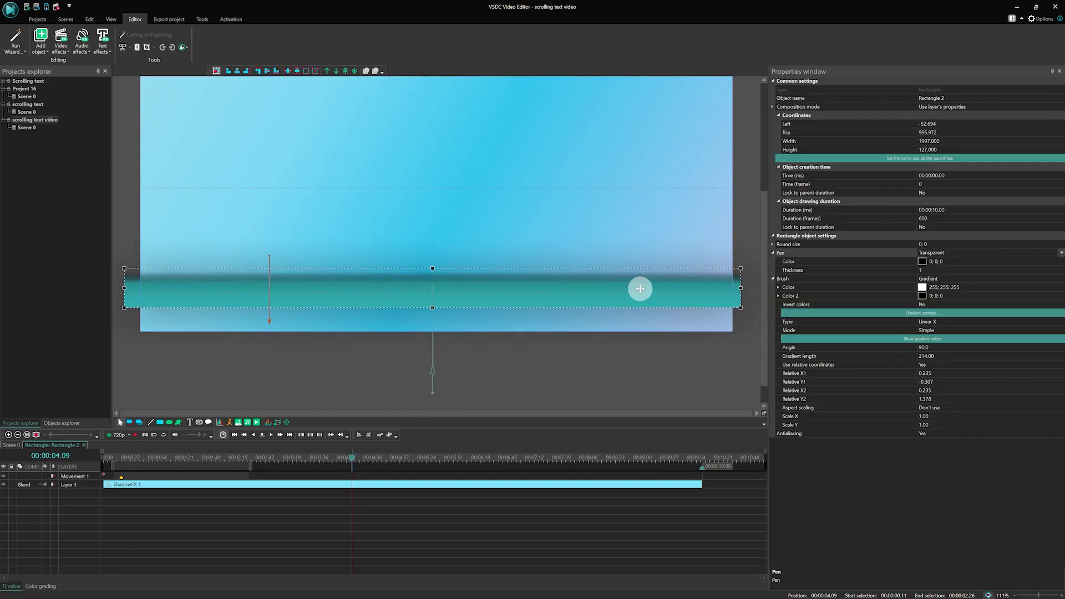
pyautogui.click(562, 376)
pyautogui.click(134, 460)
pyautogui.click(208, 484)
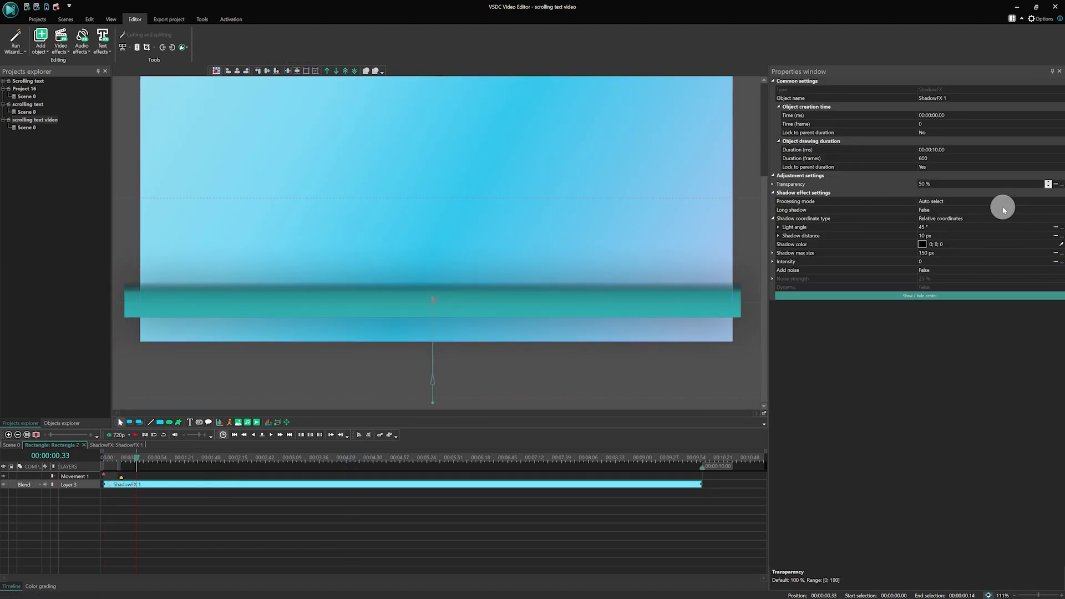
pyautogui.click(416, 508)
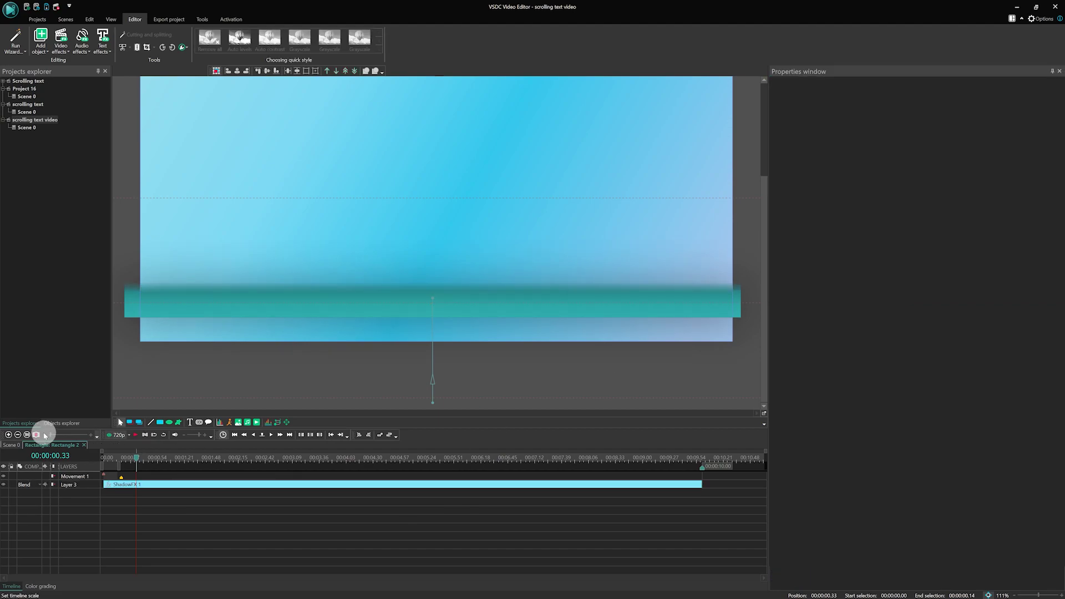
# Add a tracking point and drop it onto the bar
pyautogui.click(277, 421)
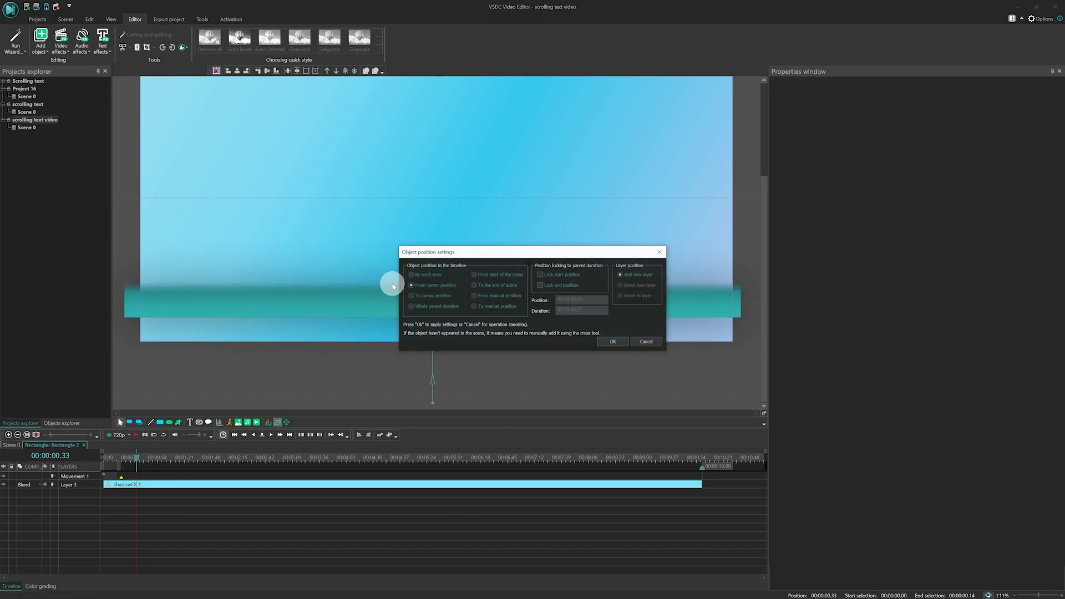
pyautogui.press('Return')
pyautogui.click(416, 300)
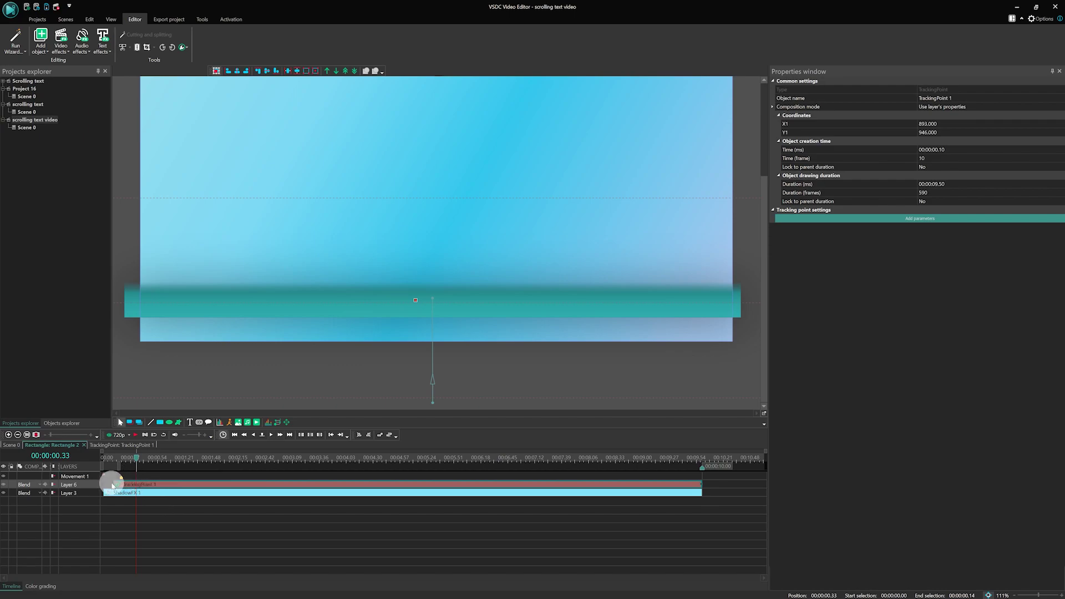
# Bind the shadow's position to tracking point Rectangle 2.TrackingPoint 1
pyautogui.click(141, 495)
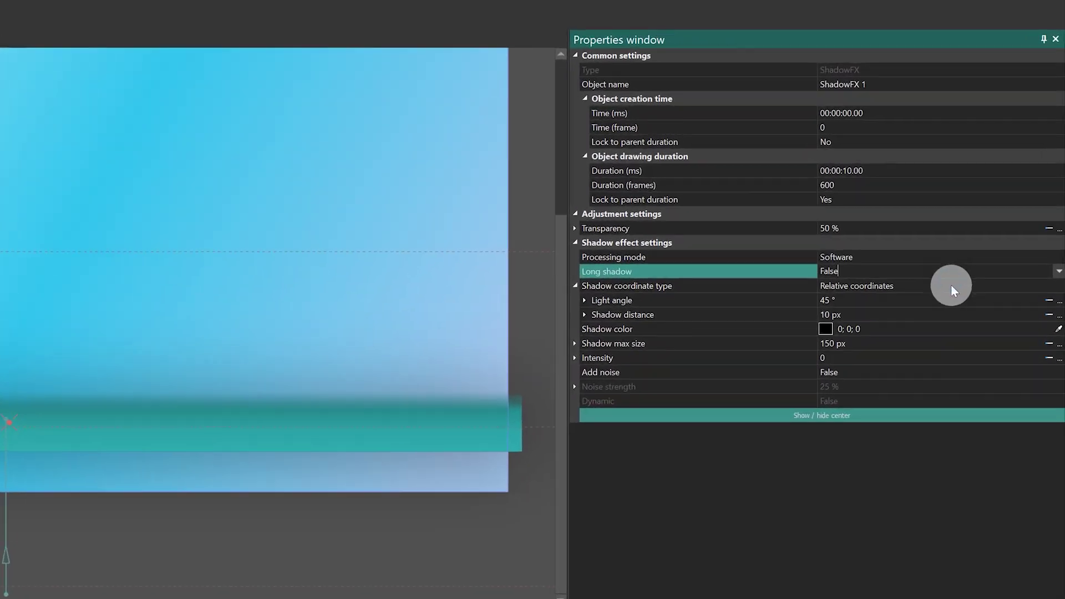
pyautogui.click(1050, 219)
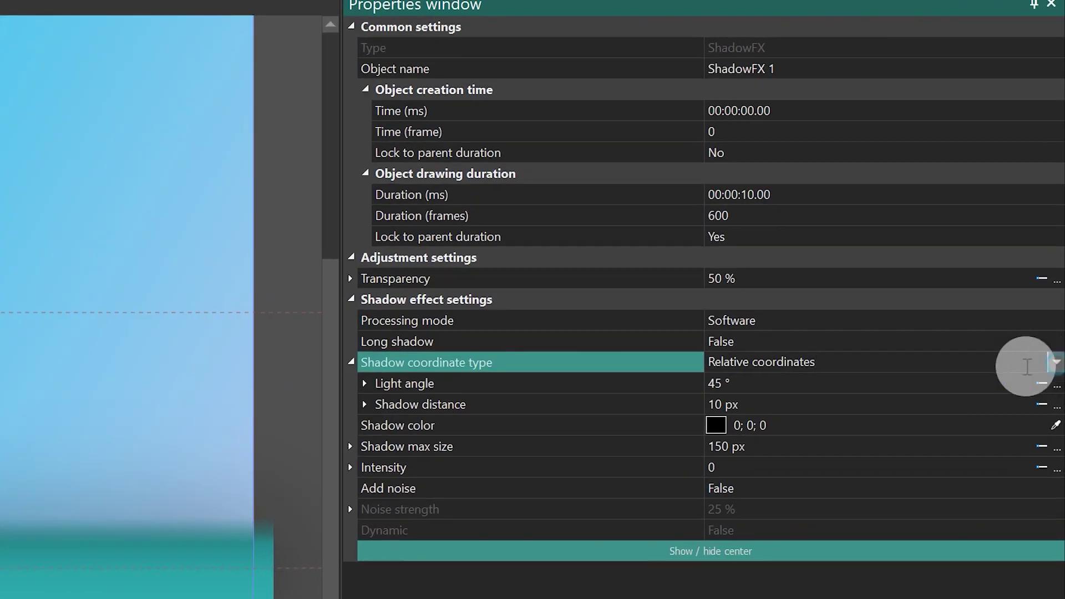
pyautogui.click(1027, 367)
pyautogui.click(773, 405)
pyautogui.click(1052, 385)
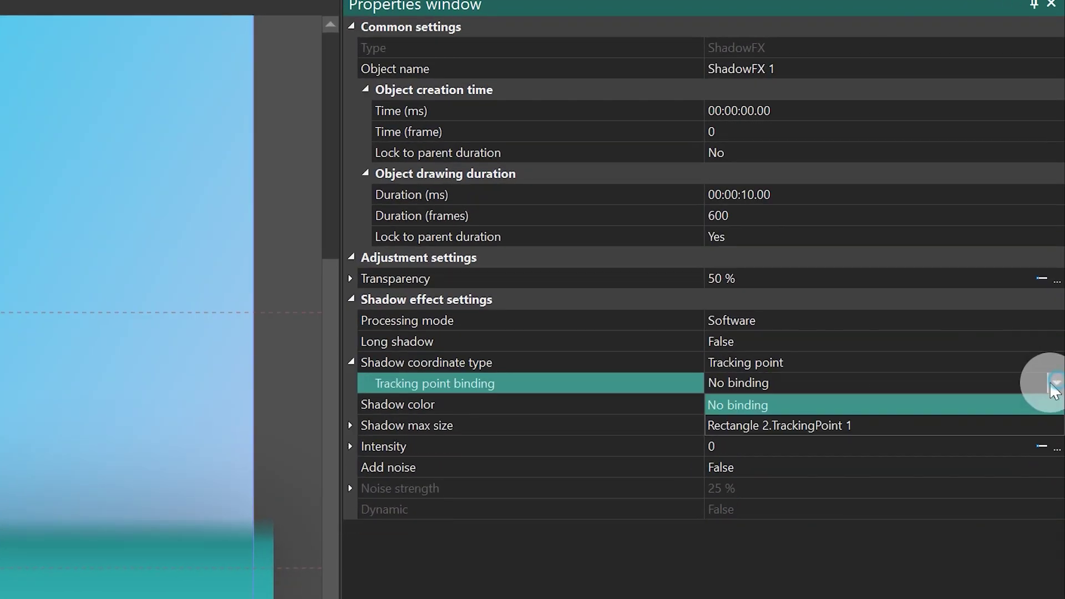
pyautogui.click(780, 425)
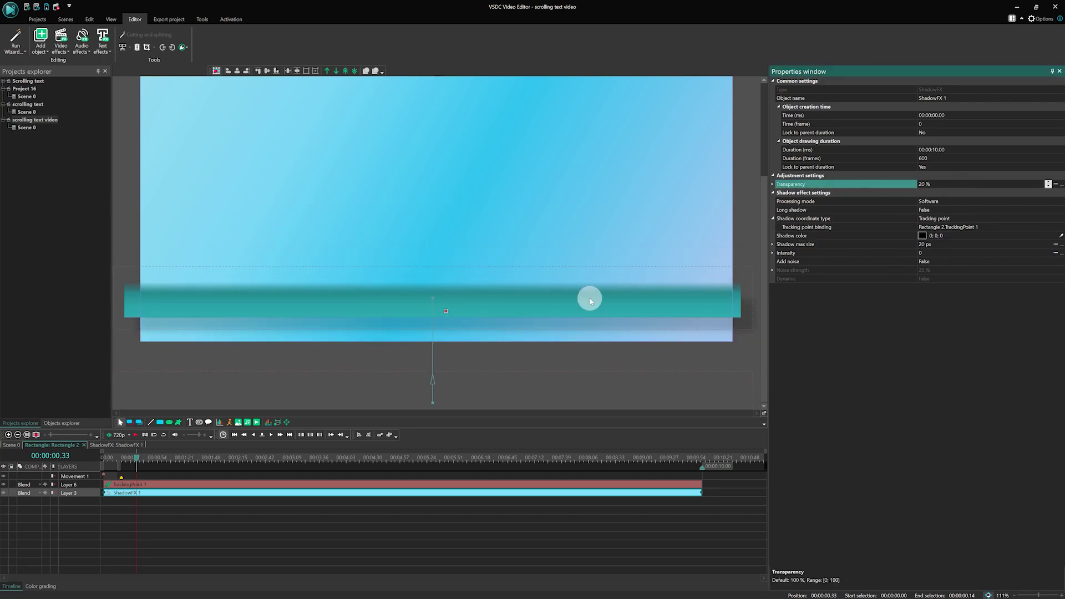
# Fade part of the bar's gradient to transparent and return to the scene timeline
pyautogui.click(298, 296)
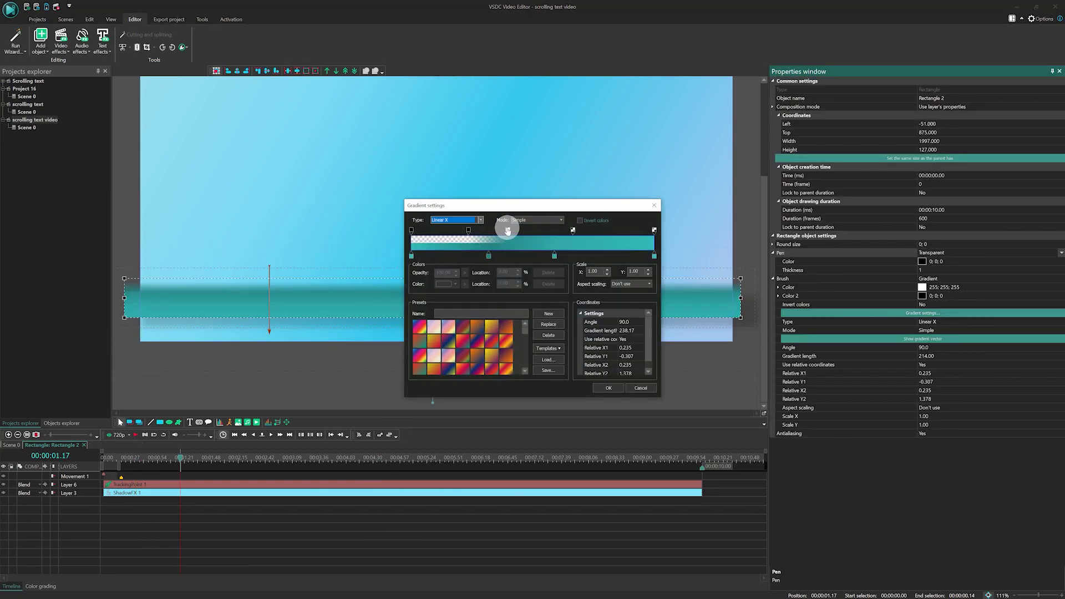
pyautogui.moveTo(507, 230); pyautogui.dragTo(468, 231)
pyautogui.press('Return')
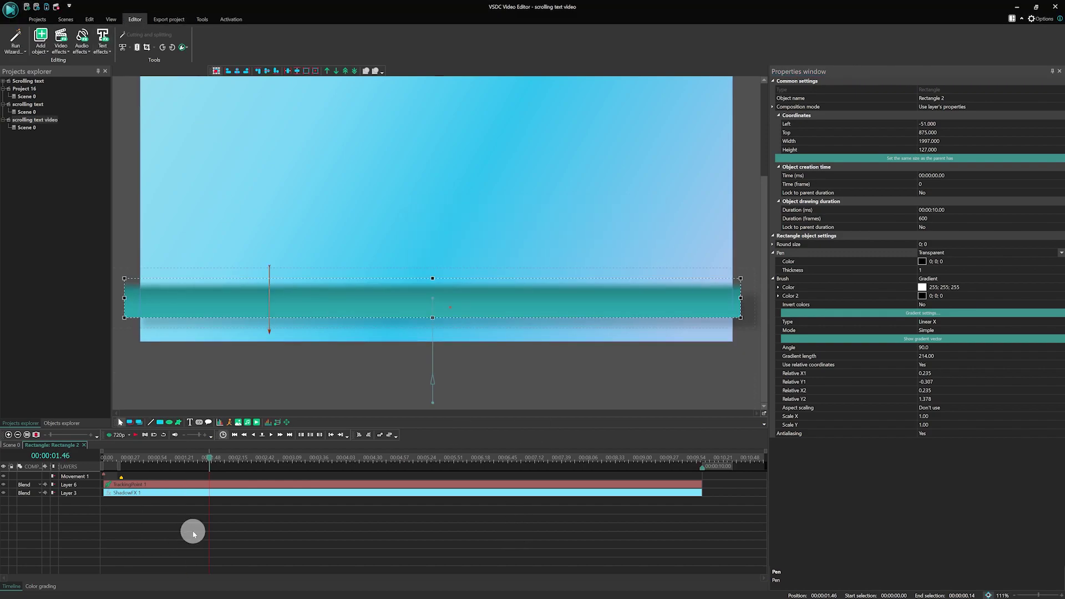
pyautogui.click(11, 444)
# Stretch the bar to 20 seconds and add a text object inside it
pyautogui.moveTo(694, 483); pyautogui.dragTo(677, 492)
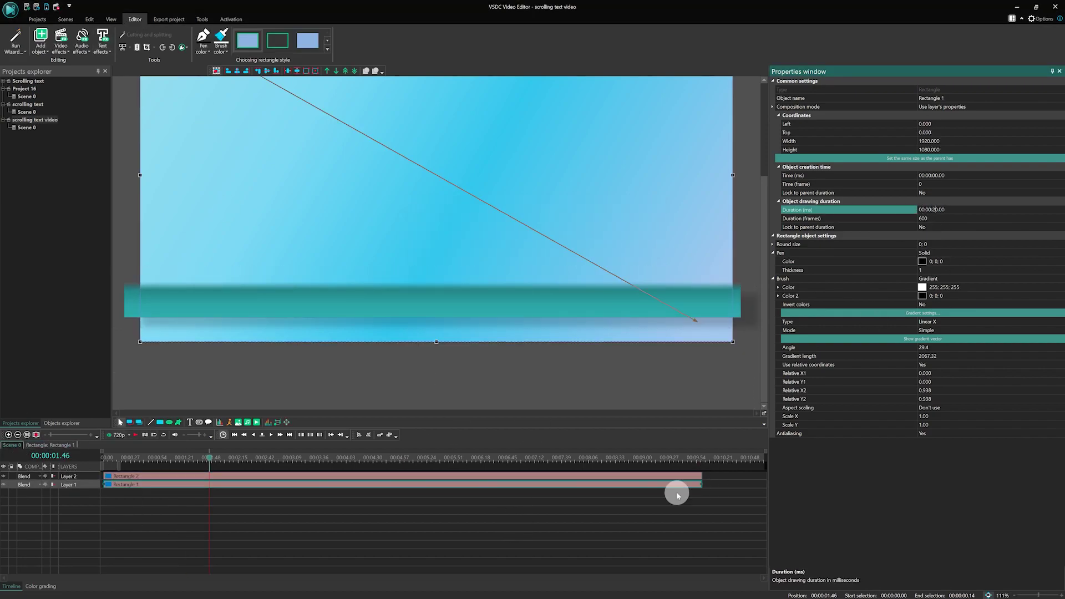
pyautogui.doubleClick(197, 480)
pyautogui.click(400, 488)
pyautogui.click(369, 516)
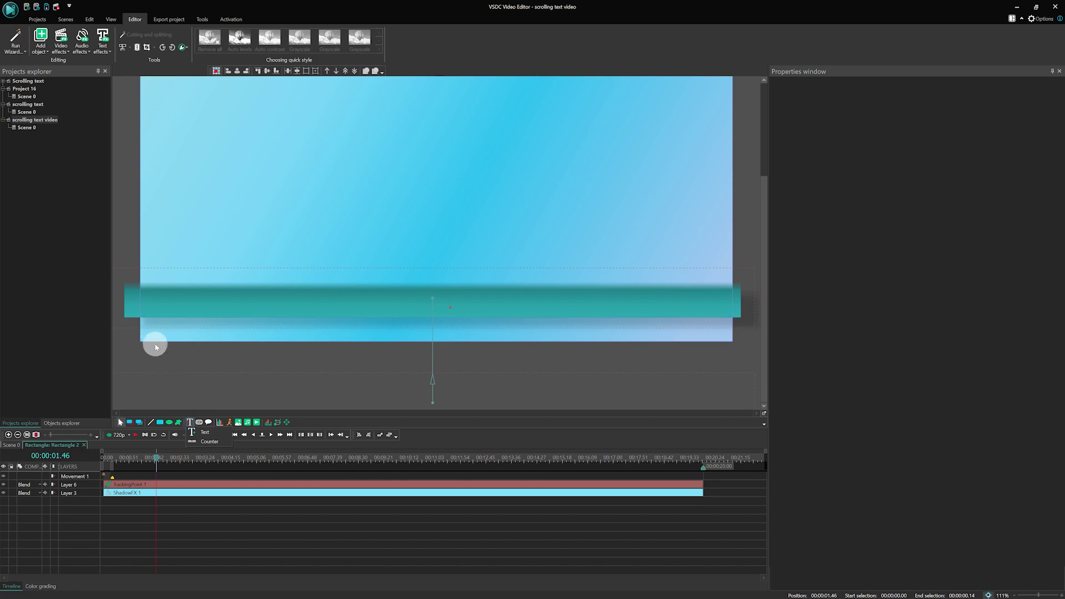
pyautogui.click(193, 431)
pyautogui.press('Return')
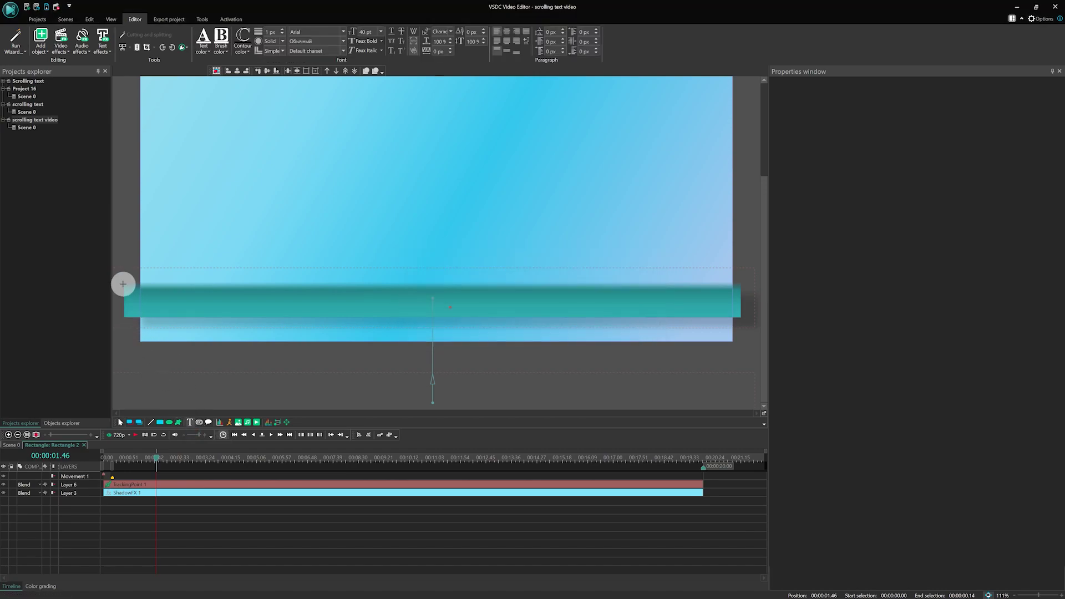
# Draw a text box across the bar, paste the ticker sentence, and center it horizontally
pyautogui.moveTo(123, 290); pyautogui.dragTo(672, 307)
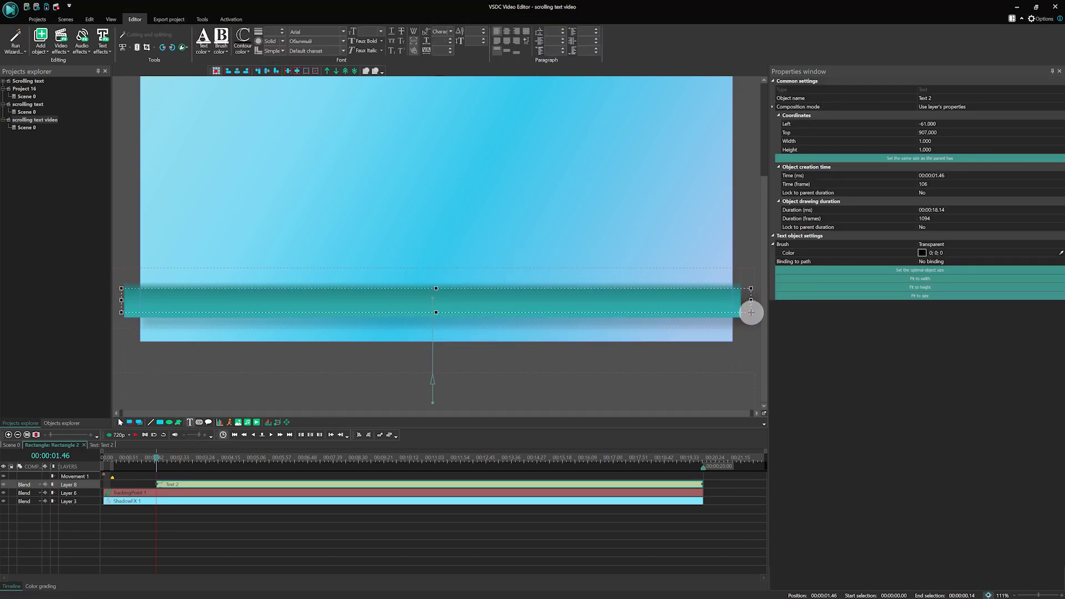
pyautogui.write('with VSDC 8.1, you’ll be able to use a designated effect for that.')
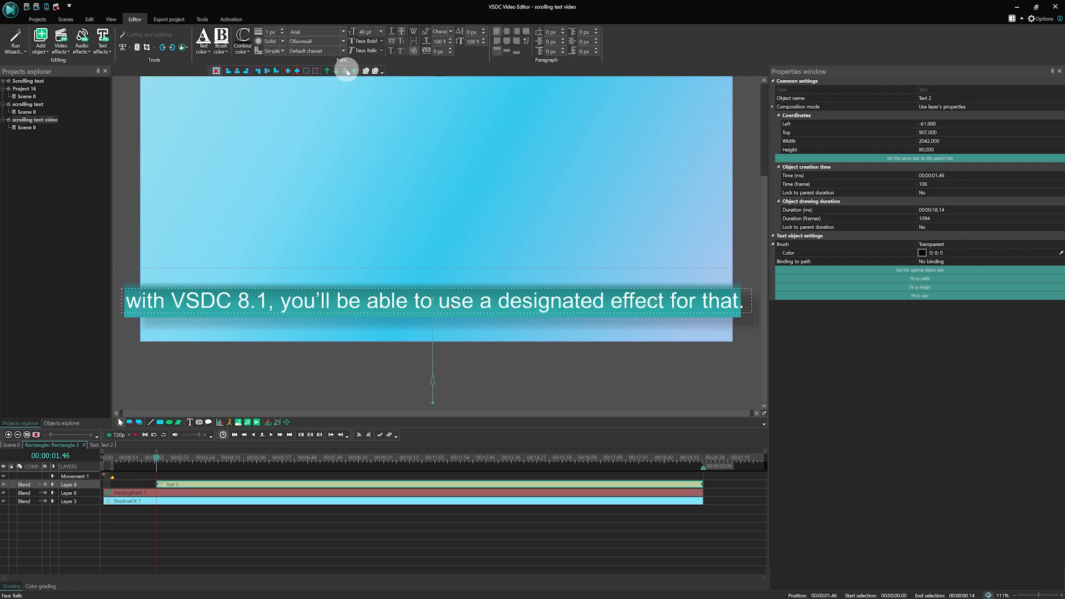
pyautogui.click(238, 73)
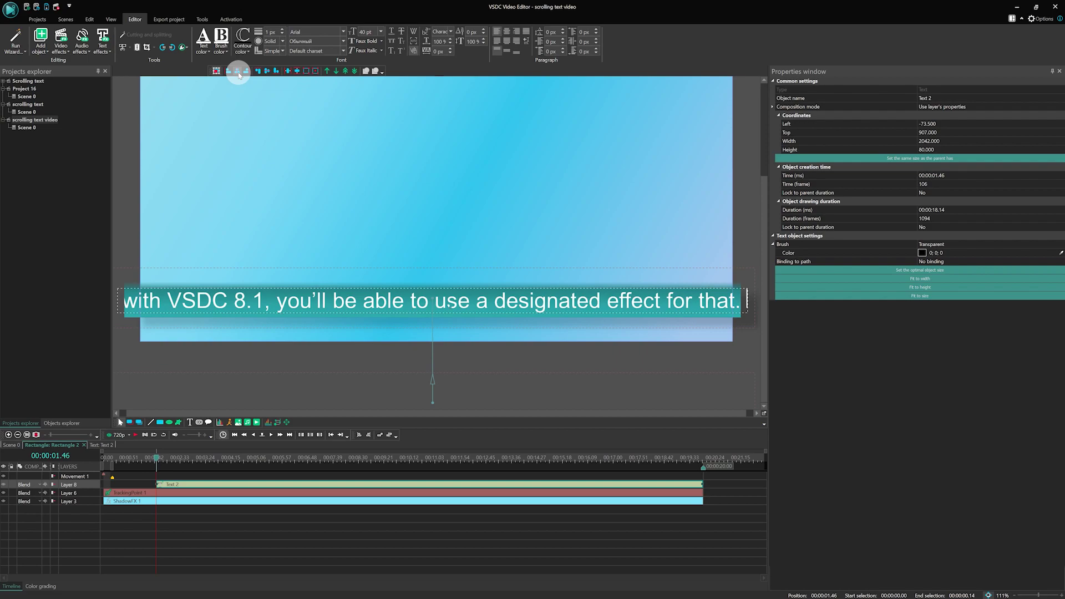
pyautogui.click(380, 530)
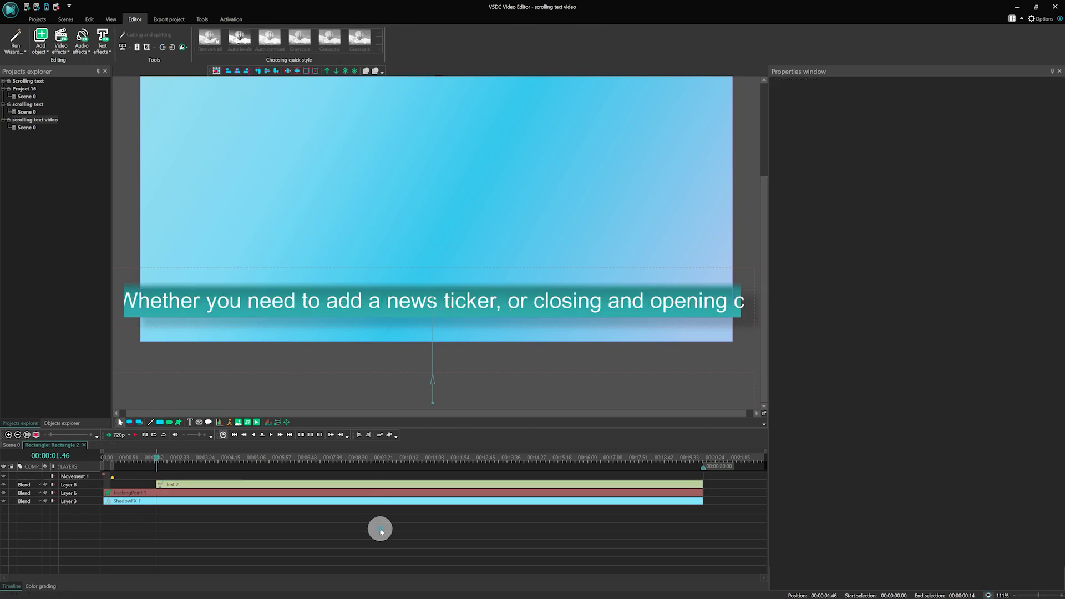
pyautogui.click(156, 483)
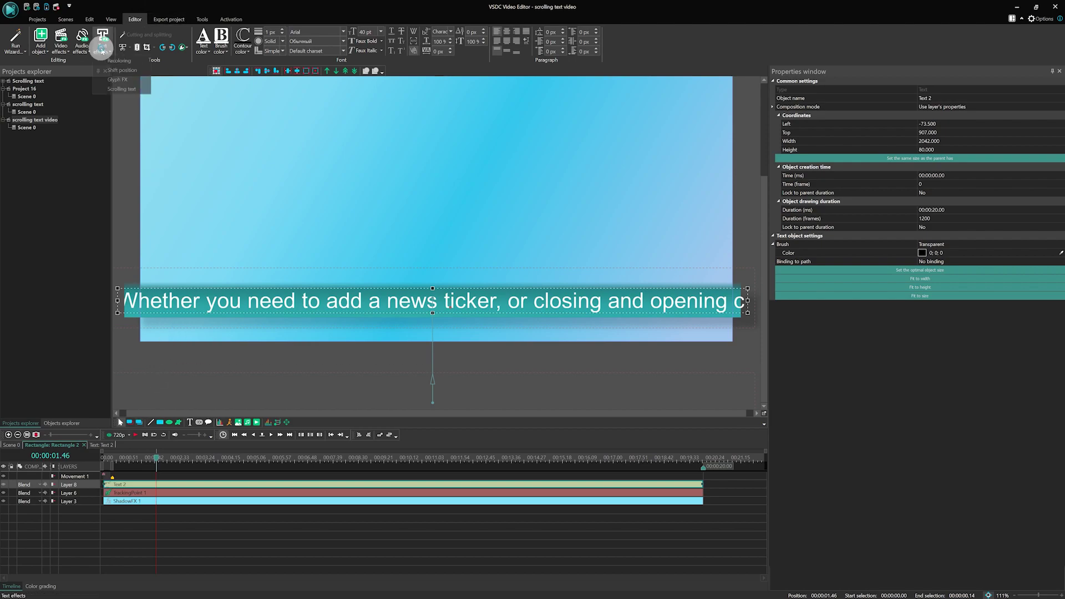
# Apply the Scrolling text effect to the sentence and preview it
pyautogui.click(112, 90)
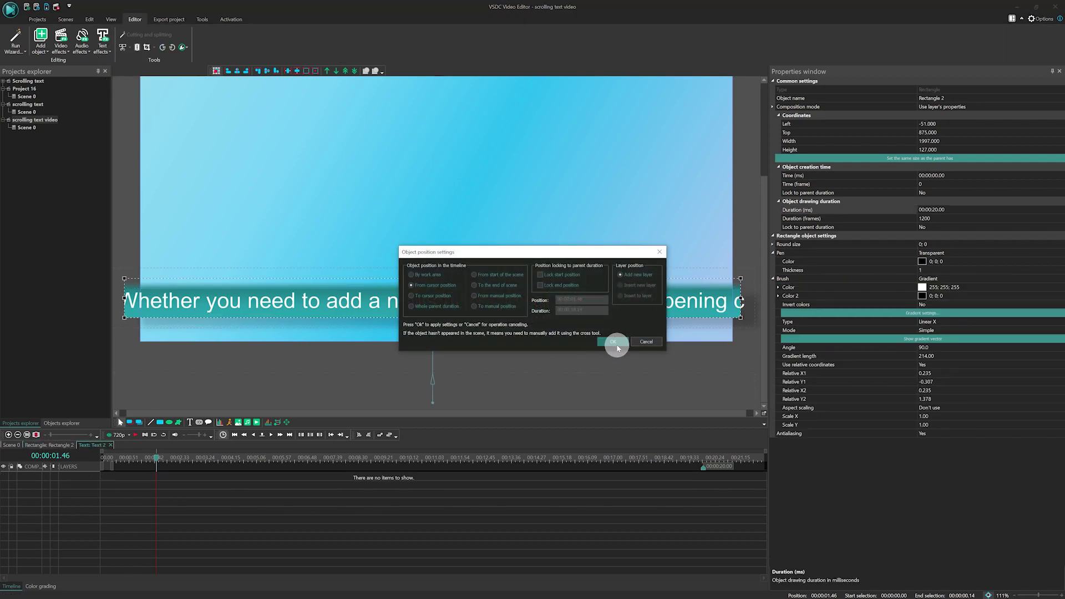
pyautogui.click(616, 347)
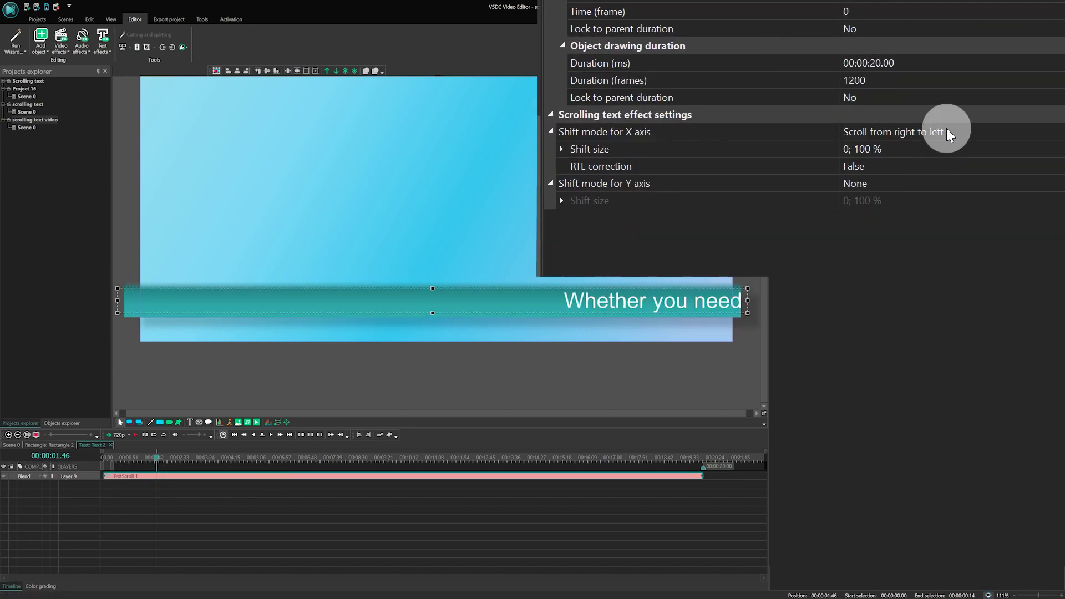
pyautogui.press('space')
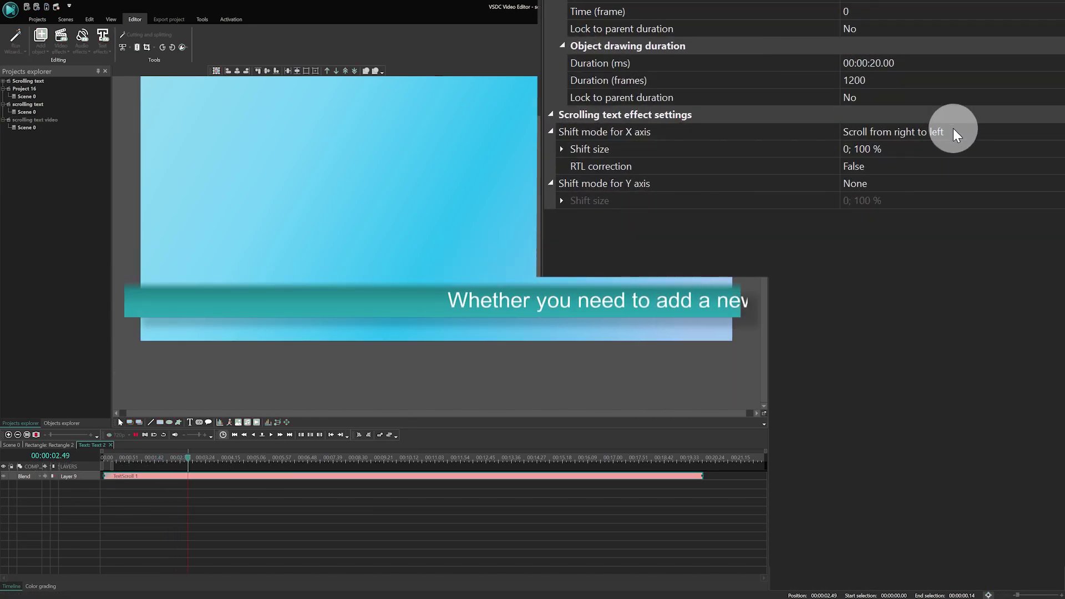
# Set the X-axis shift mode to Scroll from right to left
pyautogui.click(953, 131)
pyautogui.click(1056, 134)
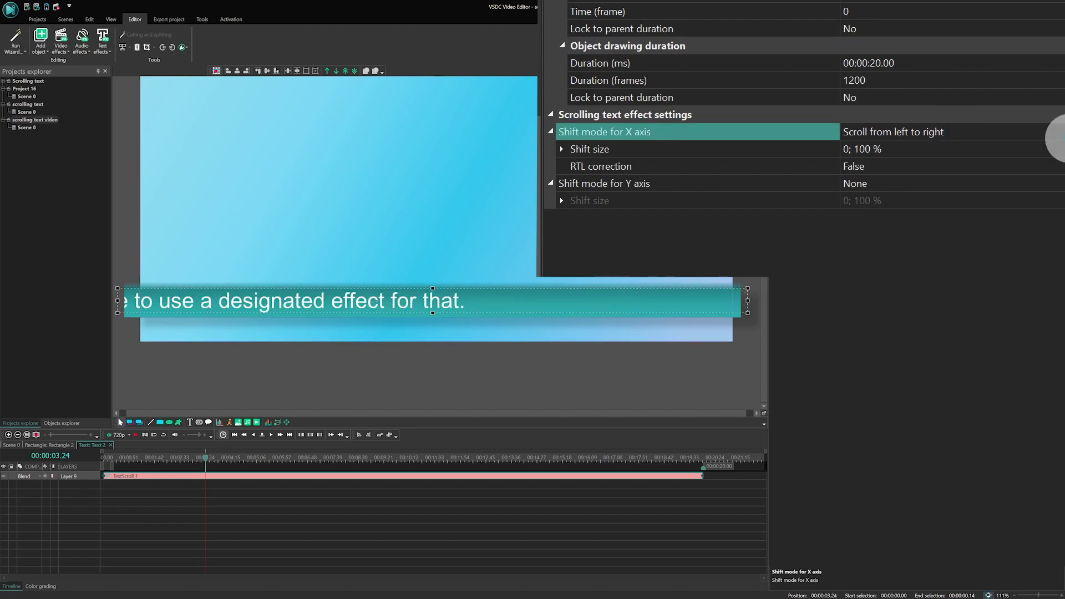
pyautogui.click(1052, 140)
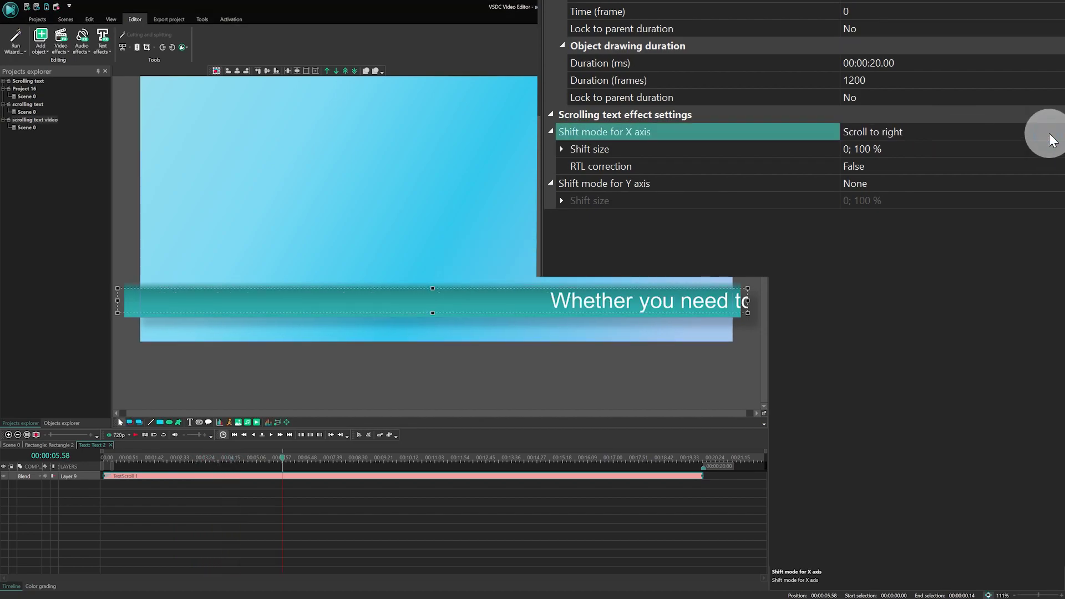
pyautogui.click(1053, 139)
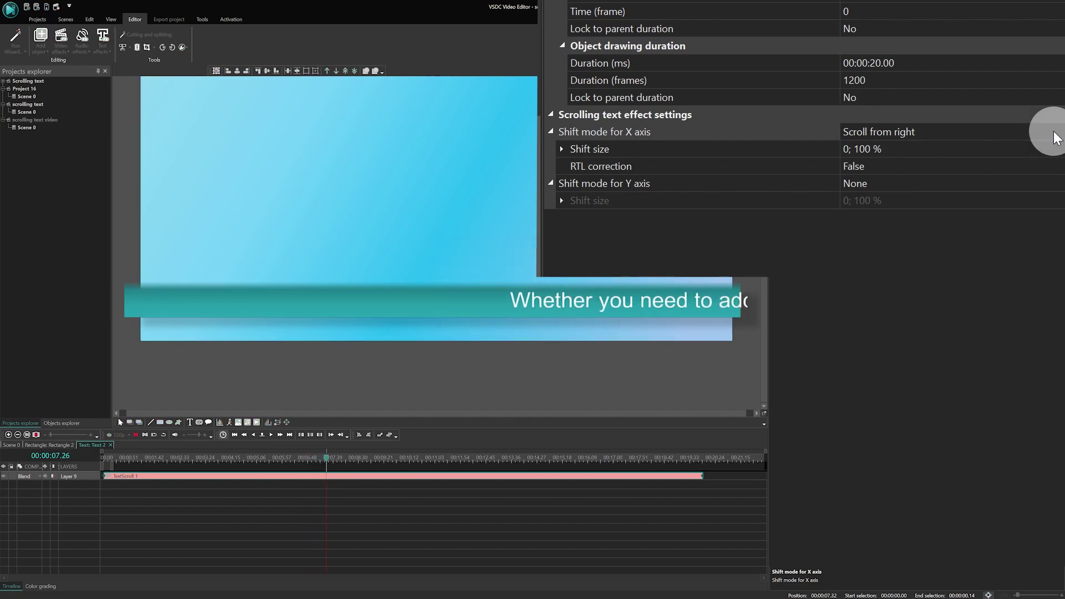
pyautogui.click(1055, 133)
pyautogui.click(876, 256)
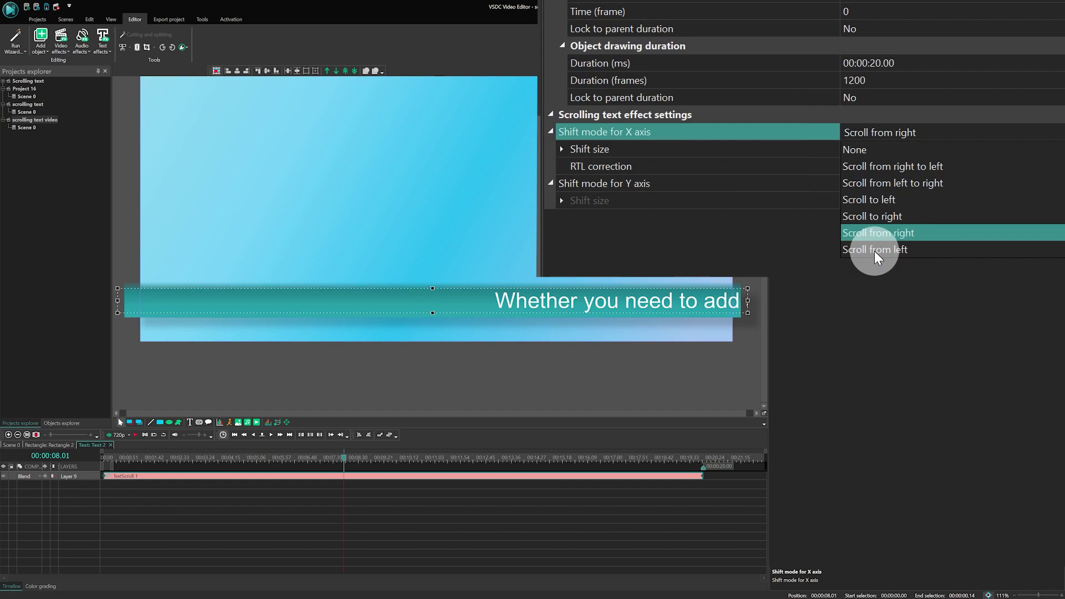
pyautogui.click(913, 171)
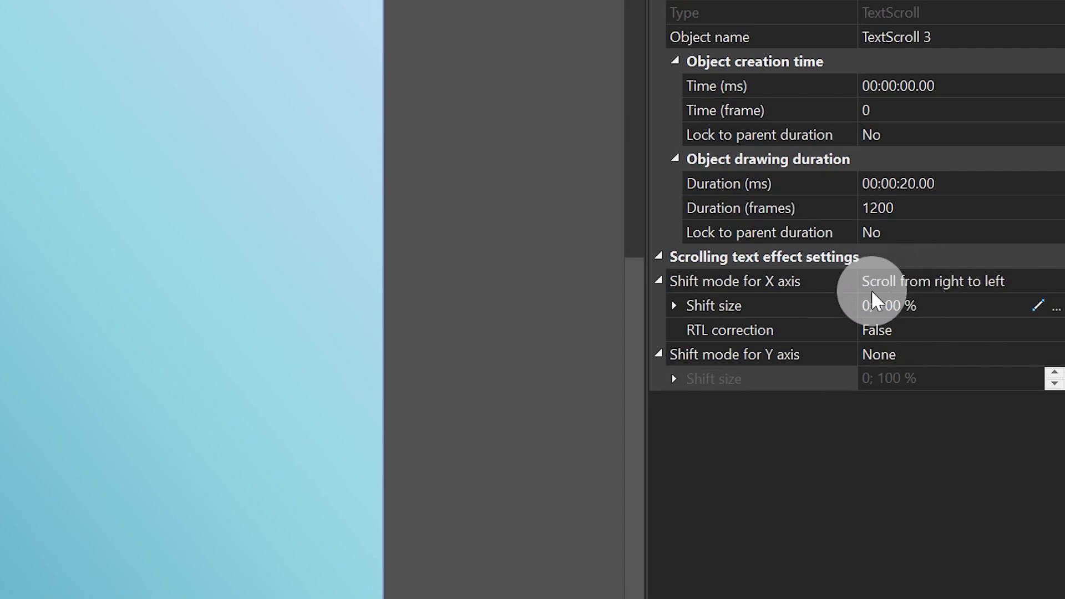
# Give the X-axis shift size an Ease Out curve, enable RTL correction, and preview
pyautogui.click(713, 309)
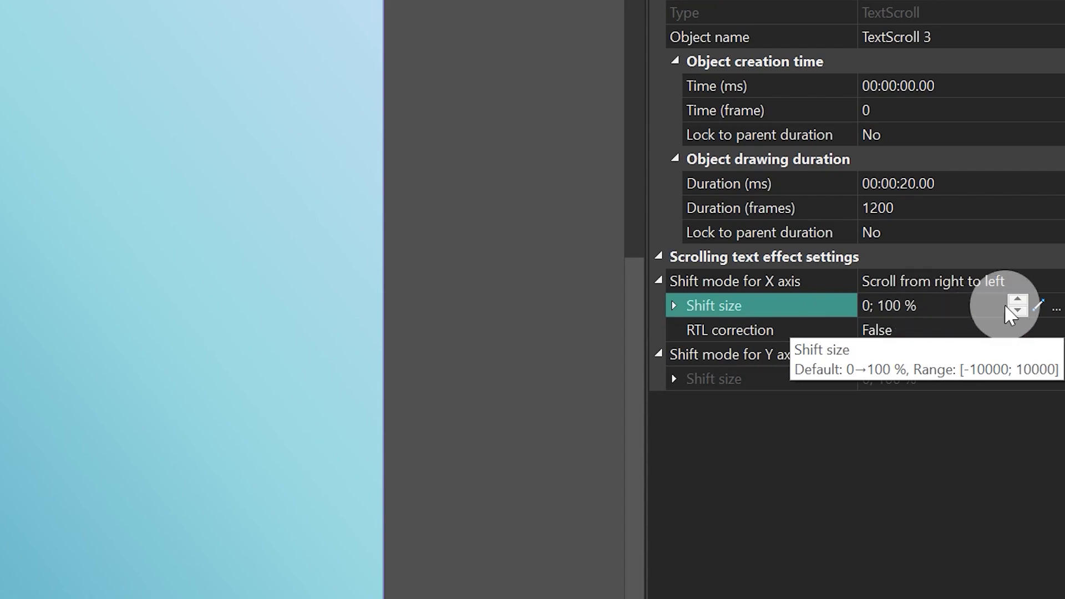
pyautogui.click(1057, 312)
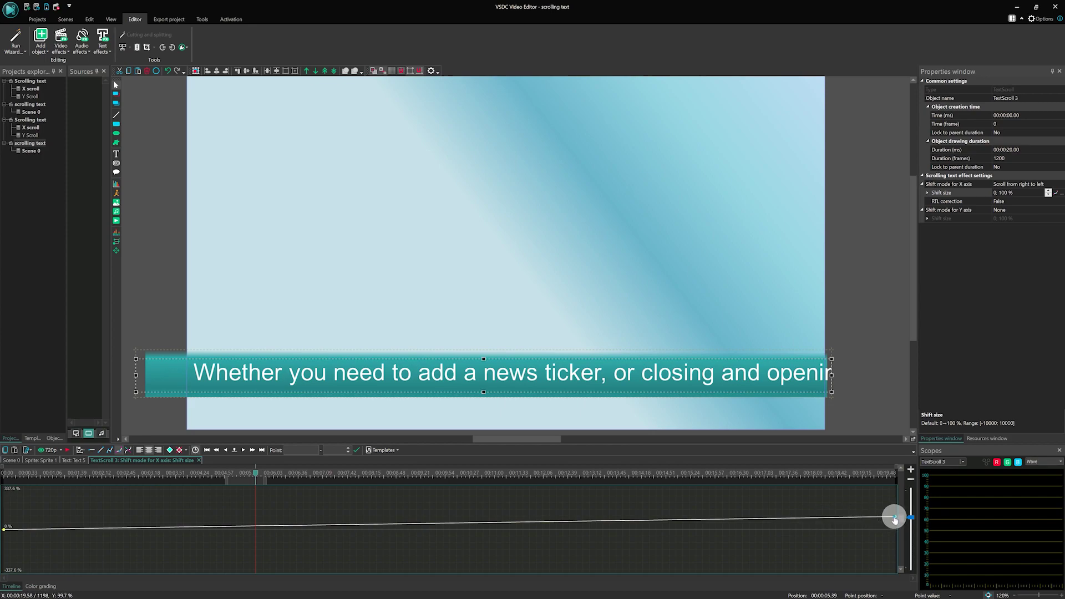
pyautogui.moveTo(894, 520); pyautogui.dragTo(888, 513)
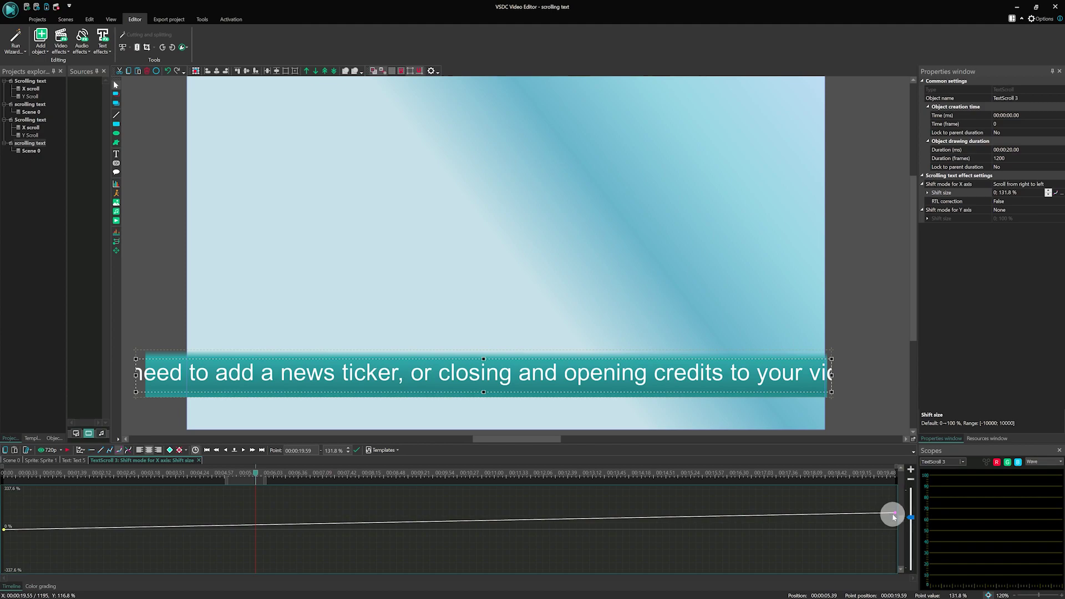
pyautogui.click(384, 451)
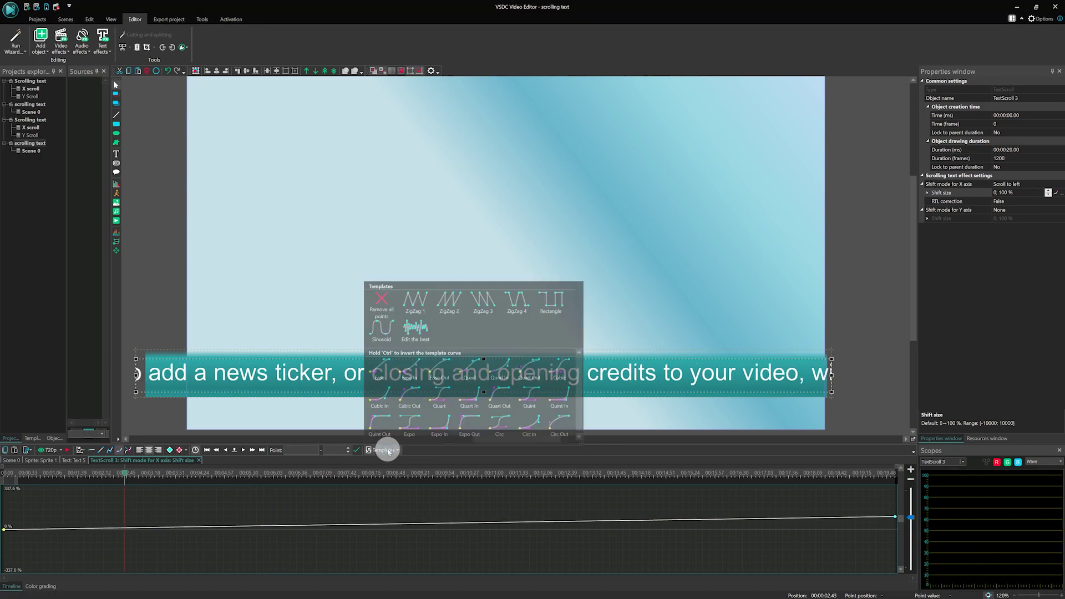
pyautogui.click(444, 369)
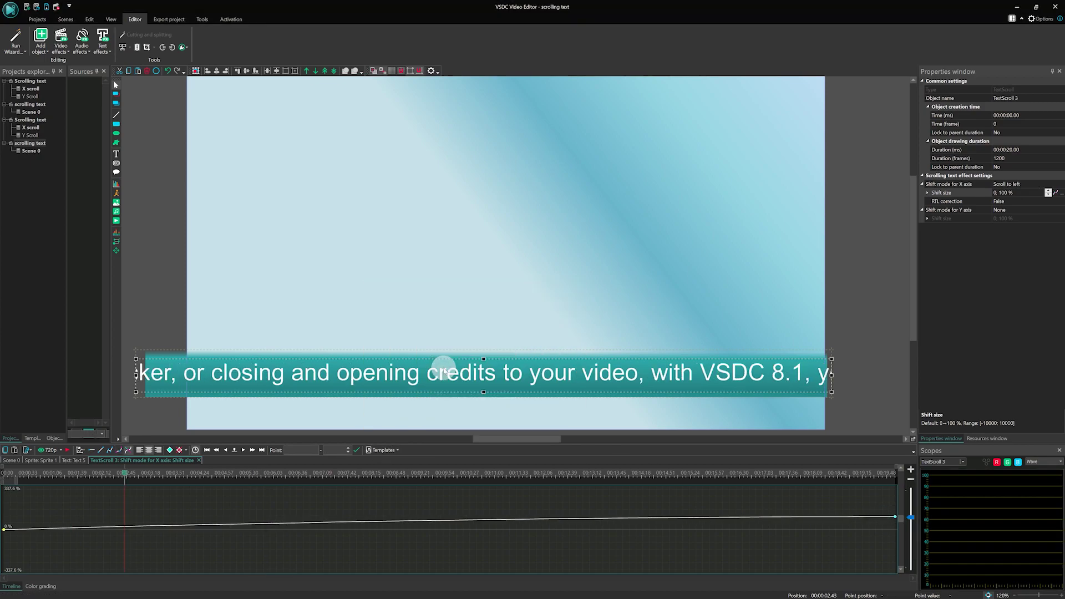
pyautogui.click(381, 450)
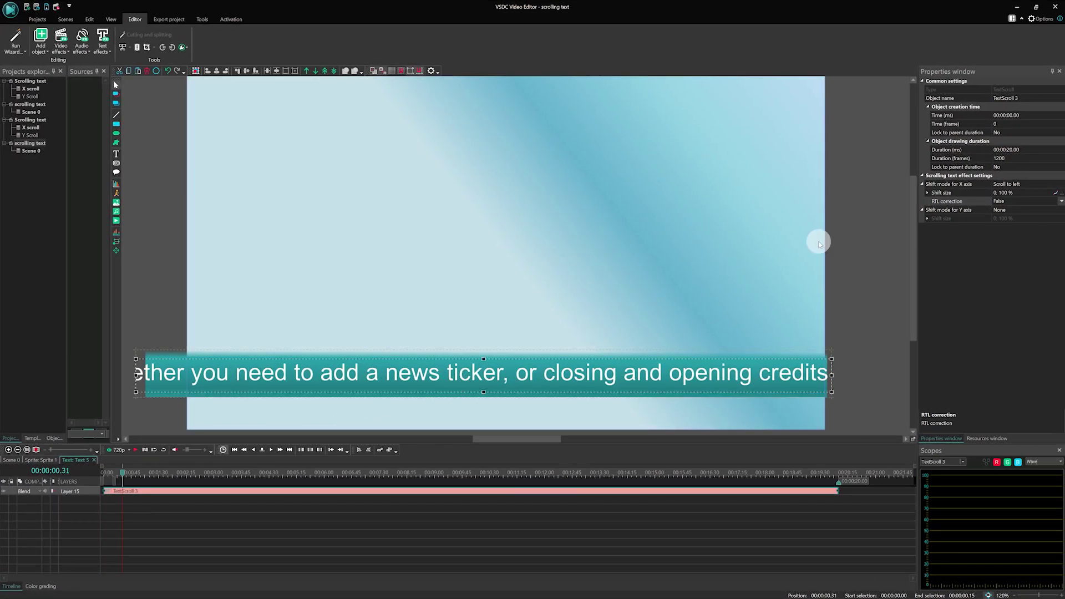
pyautogui.click(1044, 197)
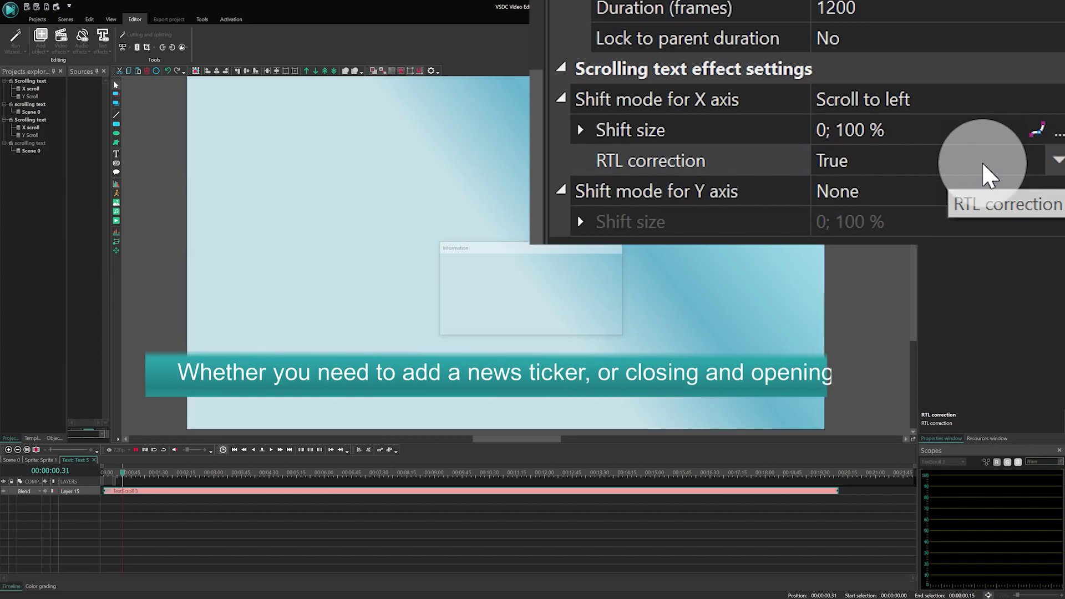
pyautogui.click(147, 490)
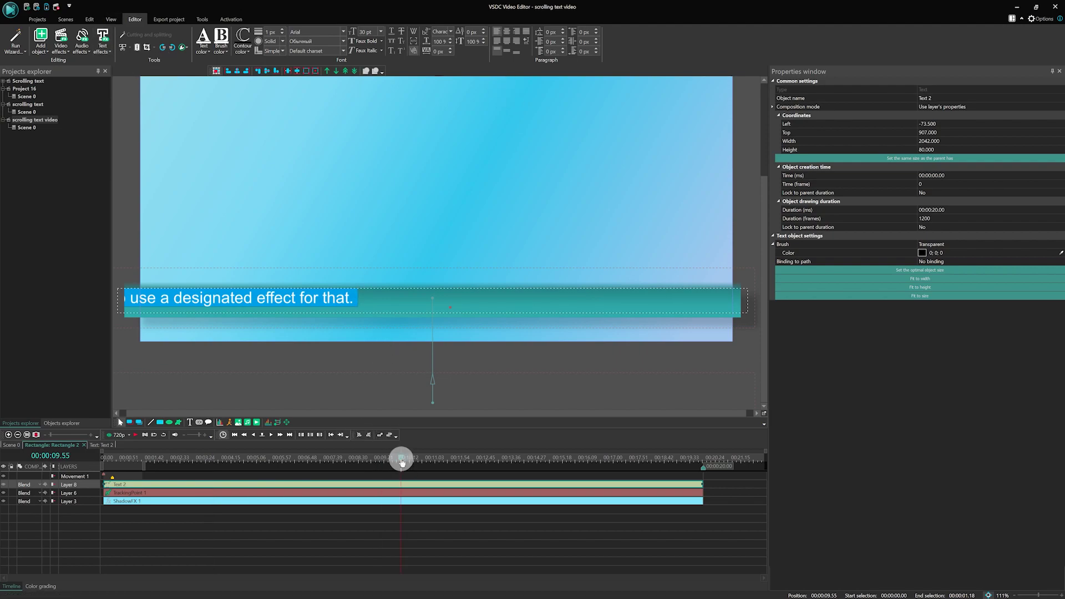
# Scrub the preview and pick a new colour for the ticker text
pyautogui.moveTo(403, 462); pyautogui.dragTo(420, 461)
pyautogui.click(414, 303)
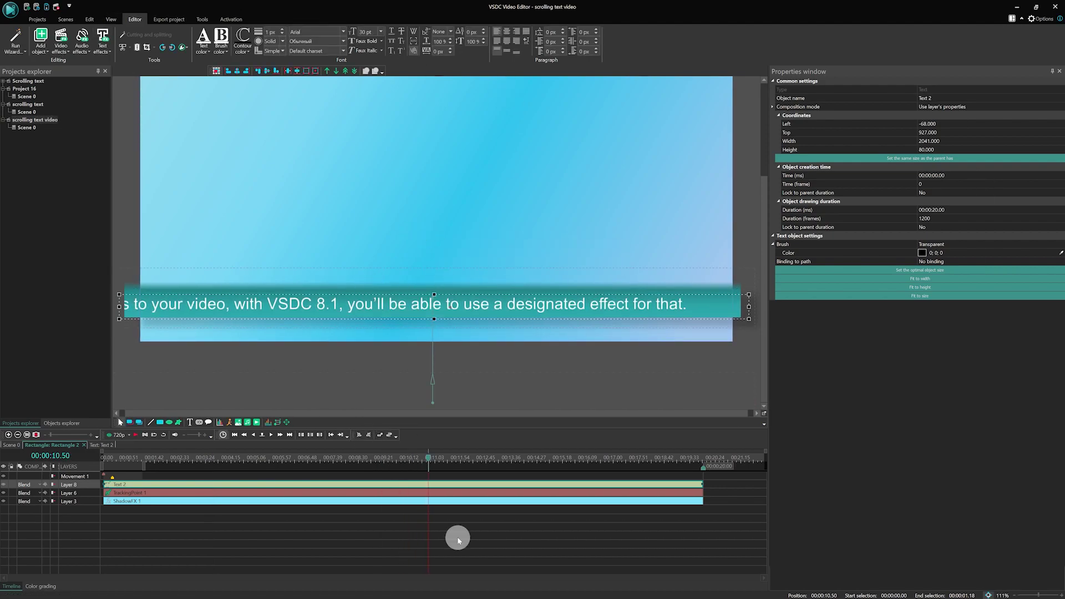
pyautogui.doubleClick(377, 484)
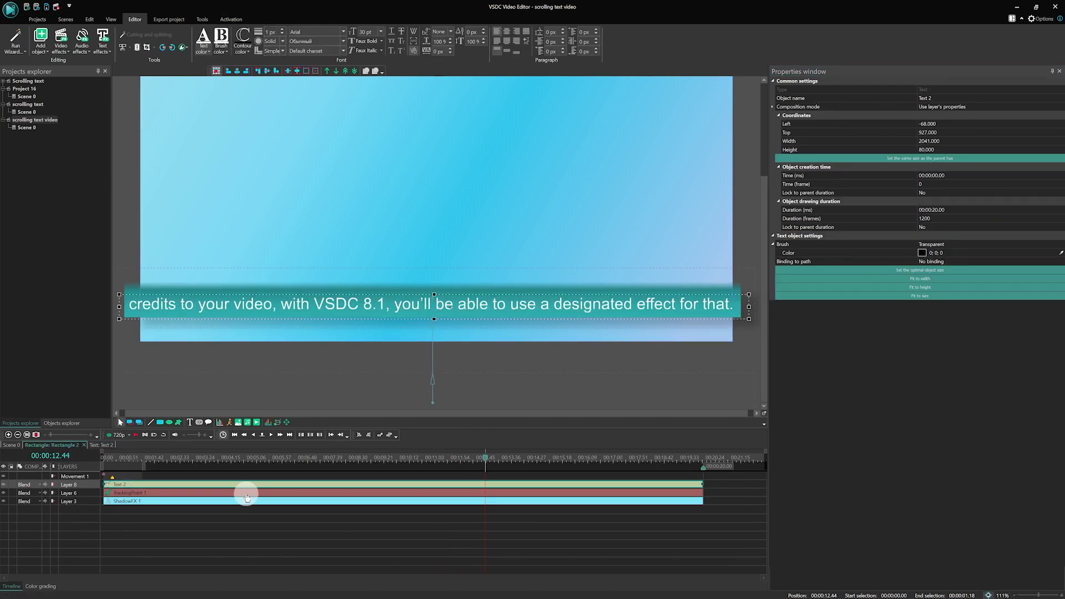
pyautogui.click(247, 498)
pyautogui.click(204, 48)
pyautogui.click(214, 103)
pyautogui.click(203, 48)
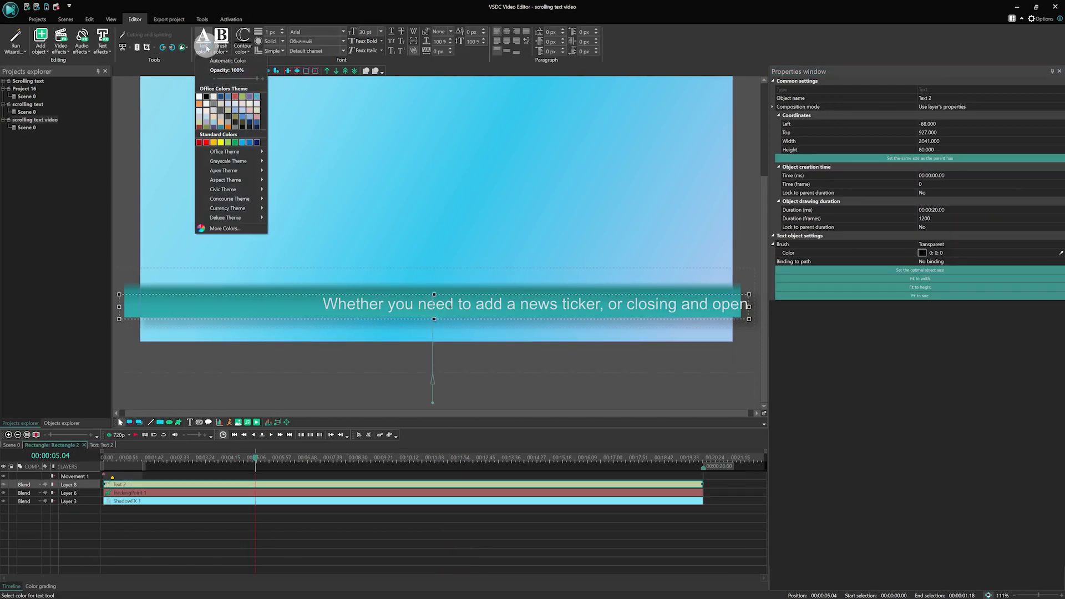
pyautogui.click(239, 107)
# Switch the ticker text to a condensed font and play it back
pyautogui.doubleClick(387, 298)
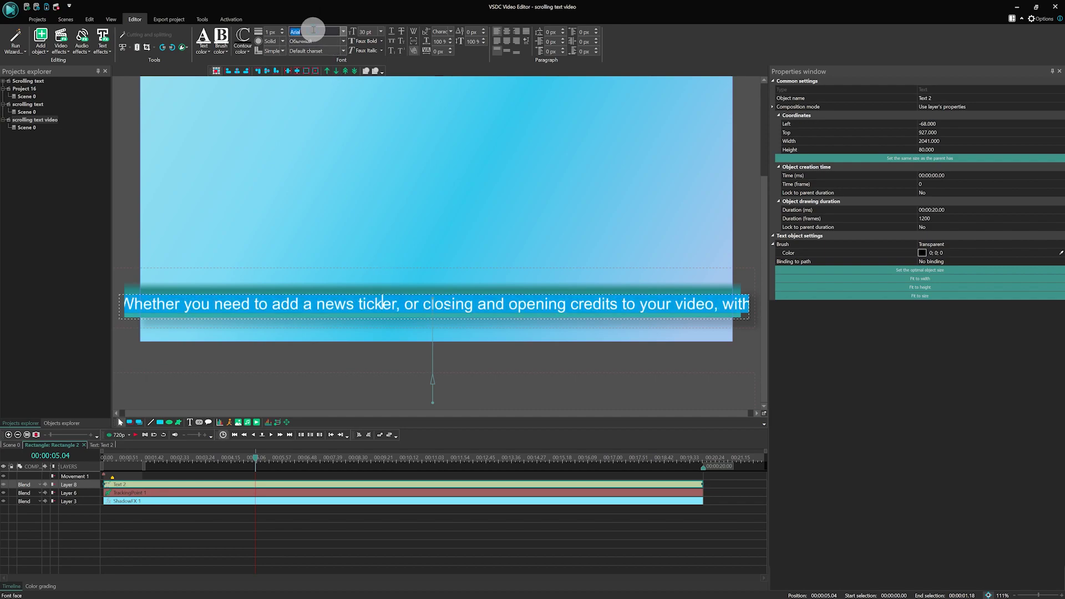
pyautogui.click(313, 31)
pyautogui.click(435, 527)
pyautogui.press('space')
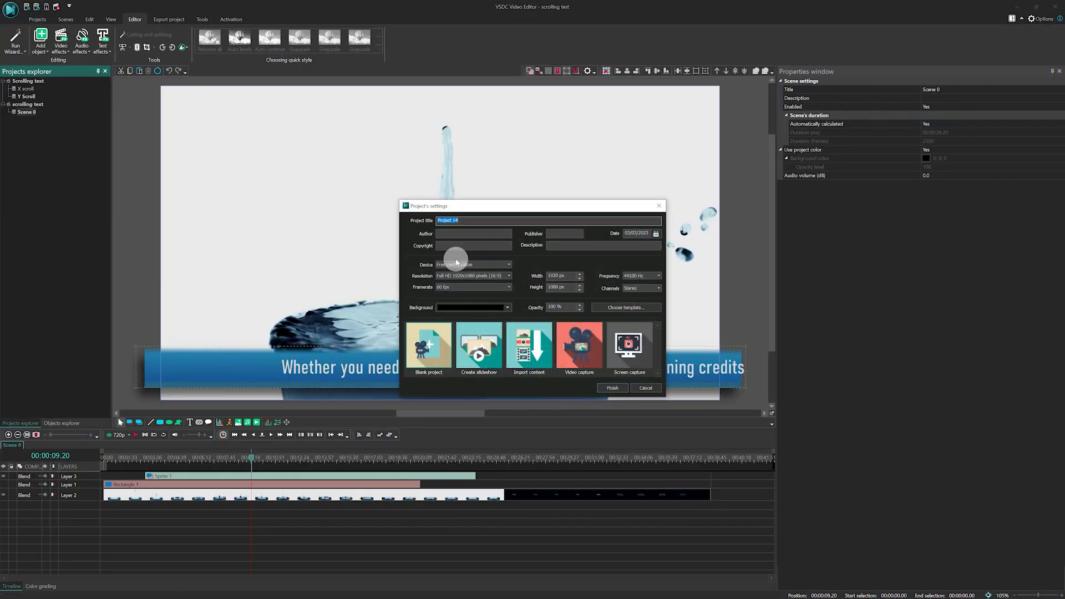
# Paste the credits list into a fitted, centred text box on the new black scene
pyautogui.press('Return')
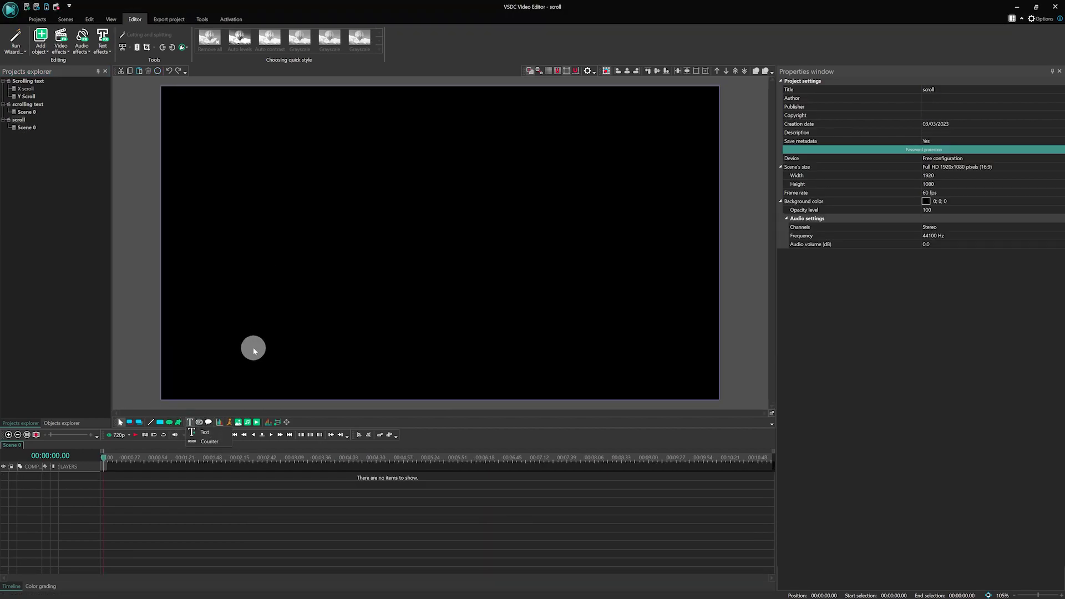
pyautogui.click(227, 436)
pyautogui.press('Return')
pyautogui.moveTo(289, 80); pyautogui.dragTo(554, 402)
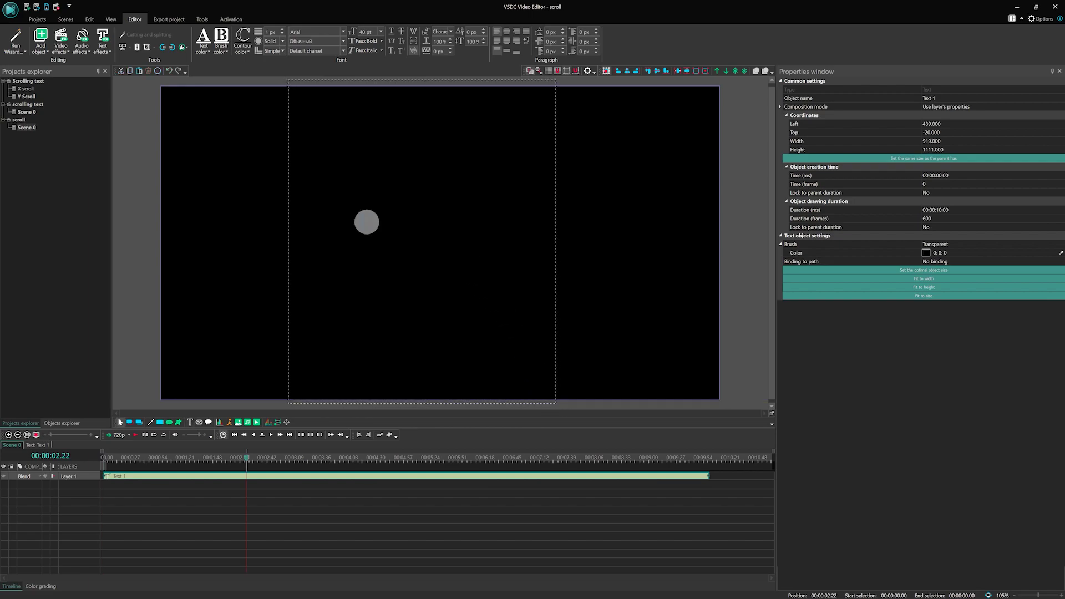
pyautogui.hotkey('ctrl', 'v')
pyautogui.click(907, 275)
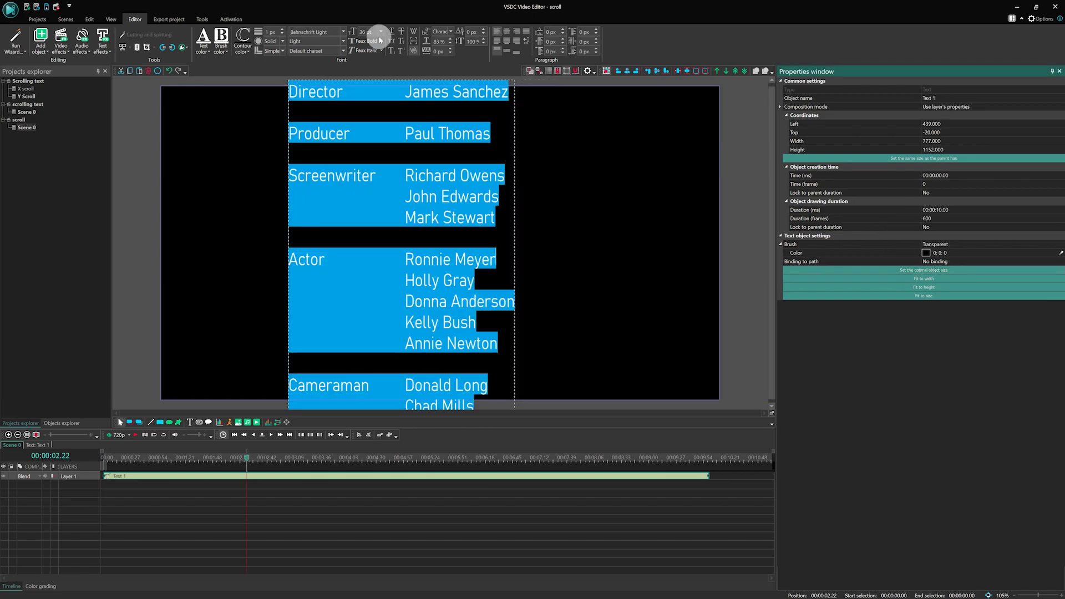
pyautogui.click(632, 71)
pyautogui.click(468, 258)
# Apply Scrolling text with horizontal scrolling off and Y mode bottom-to-top
pyautogui.click(92, 48)
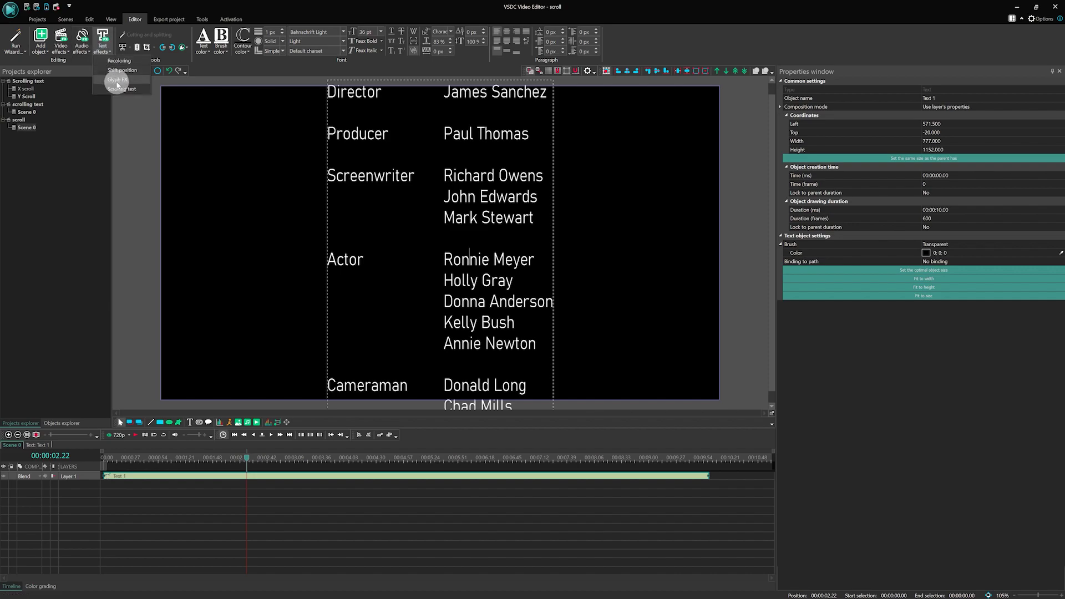
pyautogui.click(125, 89)
pyautogui.click(602, 333)
pyautogui.click(990, 184)
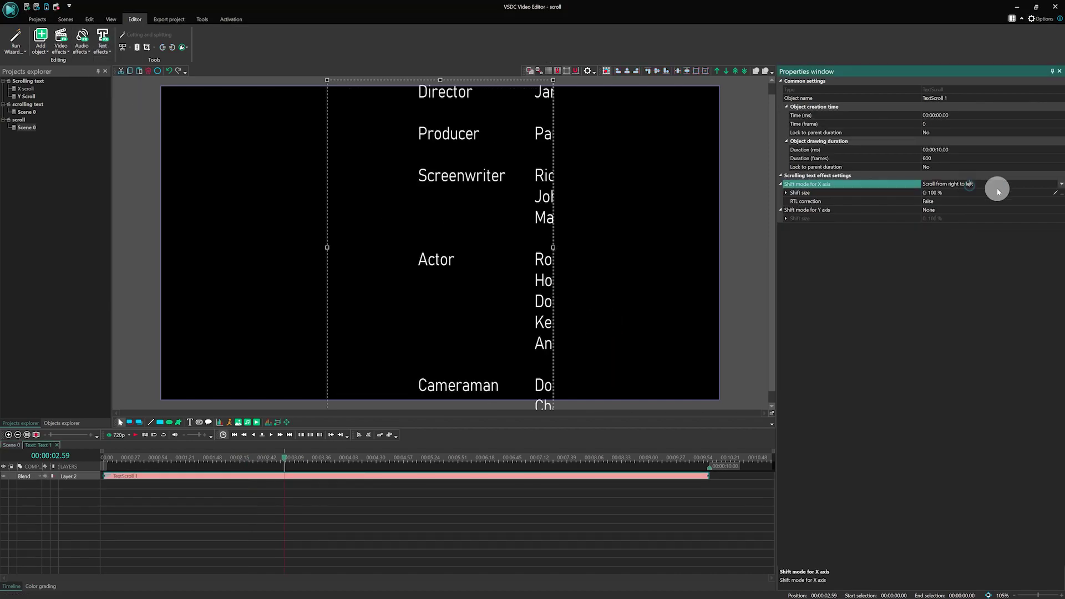
pyautogui.click(955, 194)
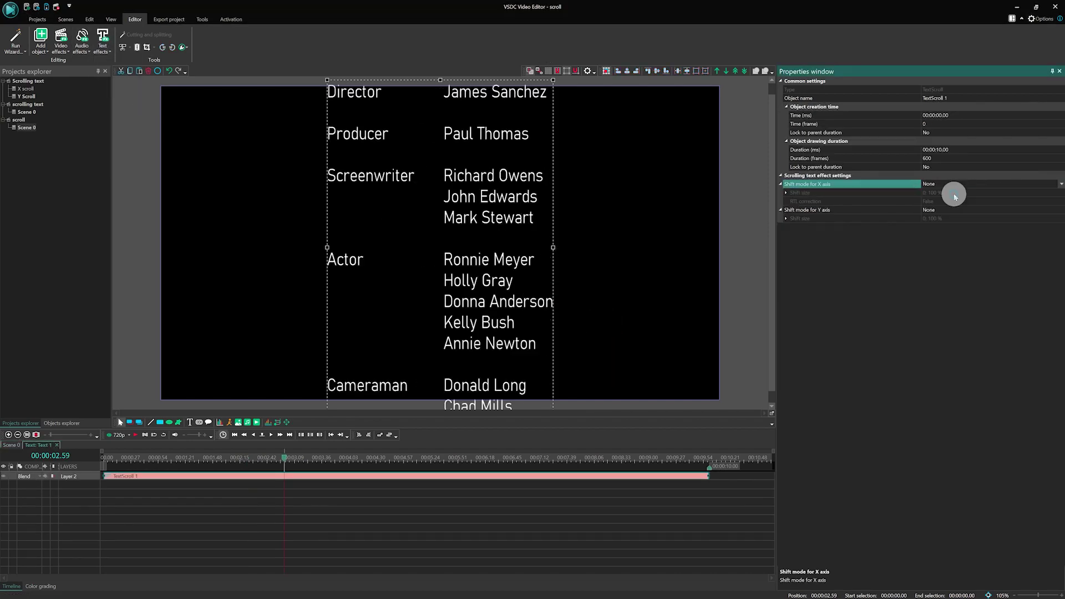
pyautogui.click(961, 234)
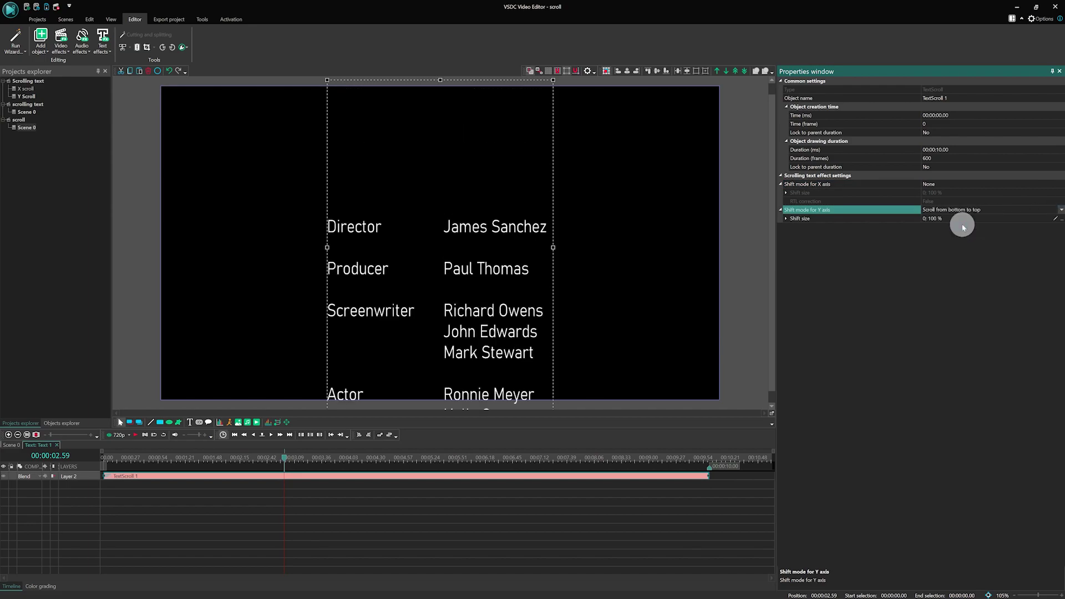
# Trim the TextScroll clip, then extend it to 00:00:09.42 (582 frames)
pyautogui.click(367, 458)
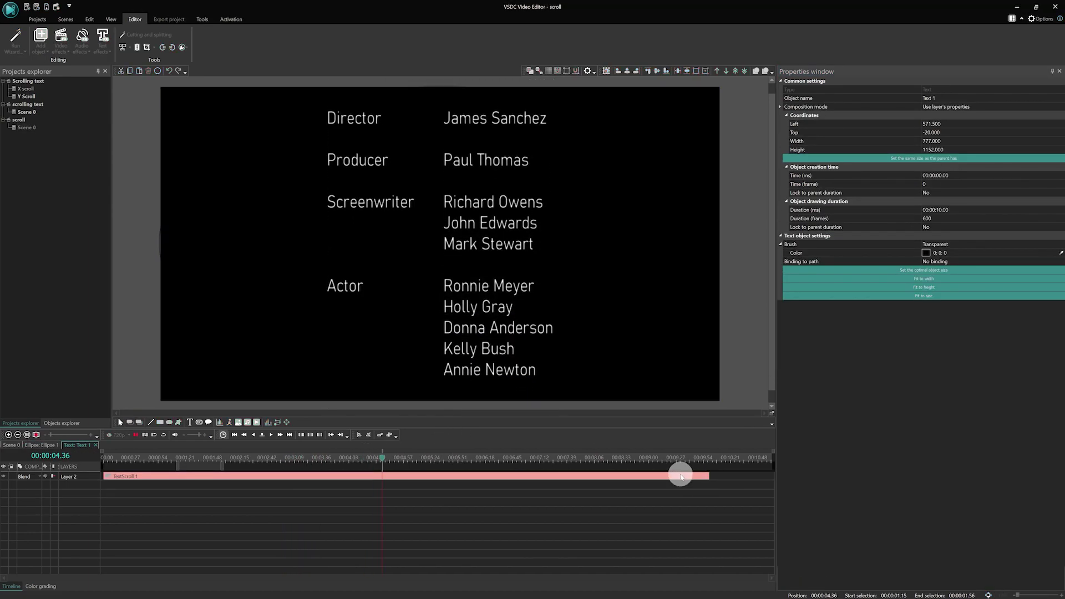
pyautogui.moveTo(709, 475); pyautogui.dragTo(506, 476)
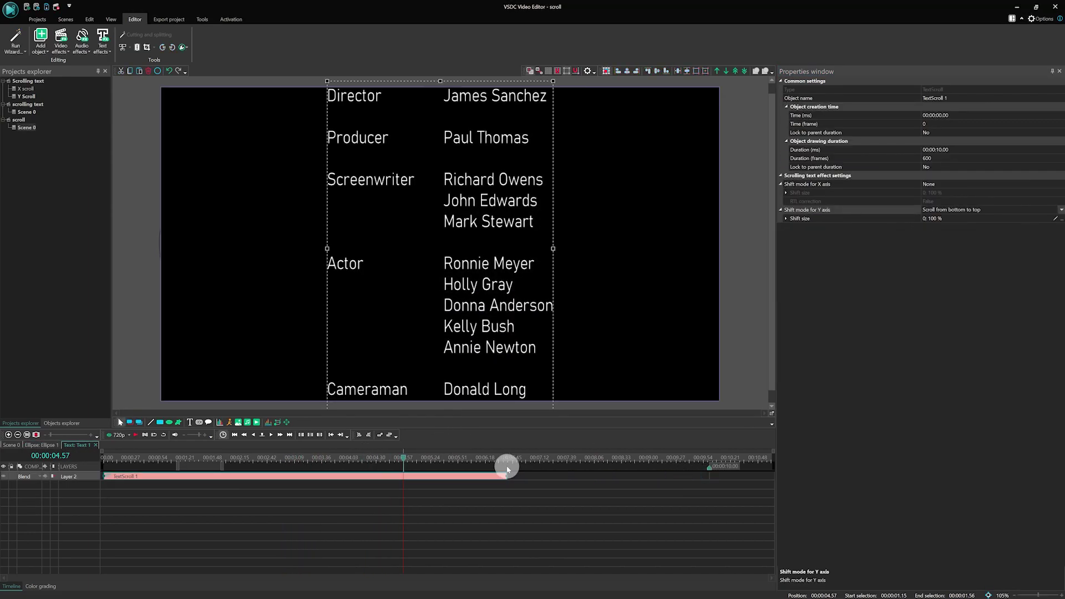
pyautogui.click(353, 466)
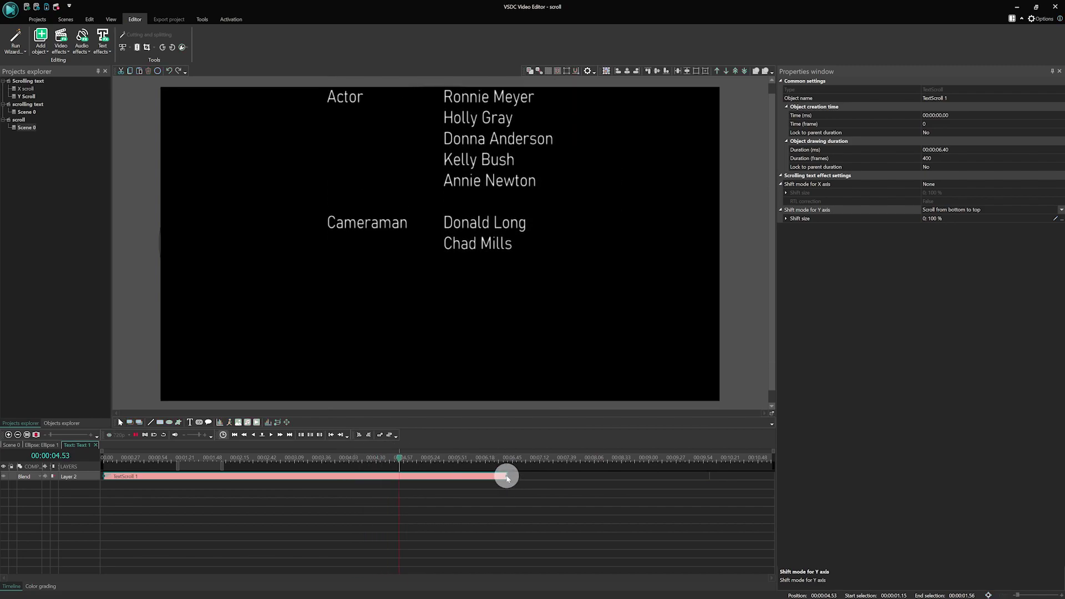
pyautogui.moveTo(506, 476); pyautogui.dragTo(683, 471)
pyautogui.click(659, 459)
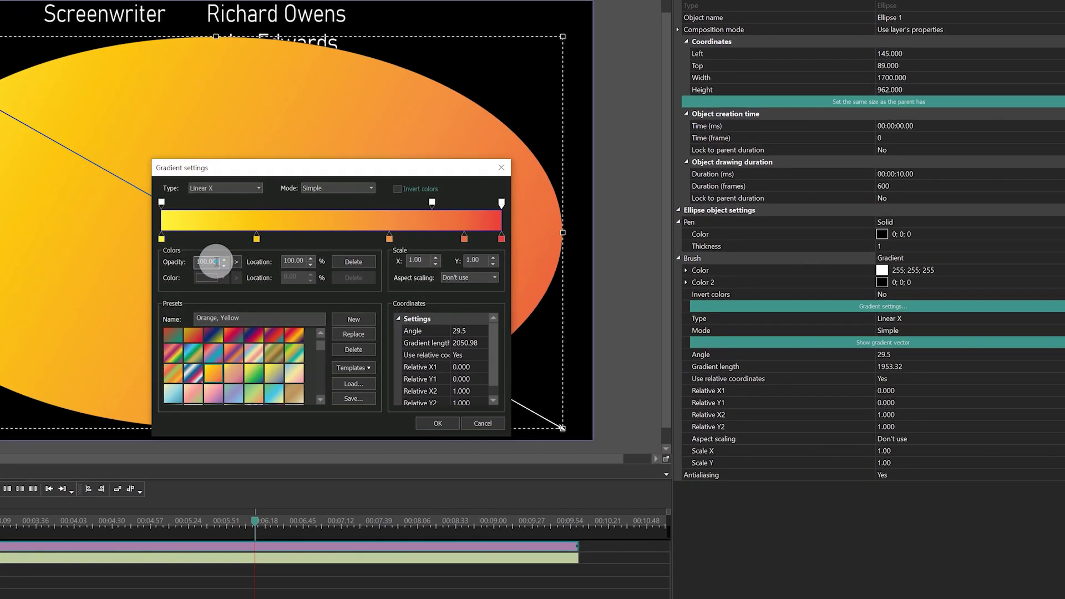
pyautogui.write('0')
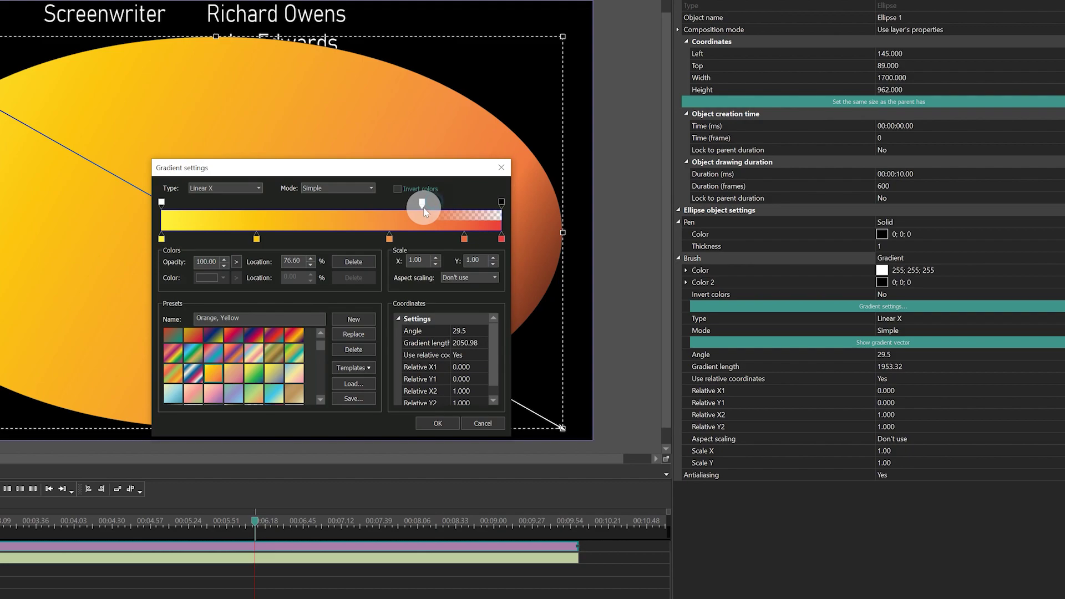